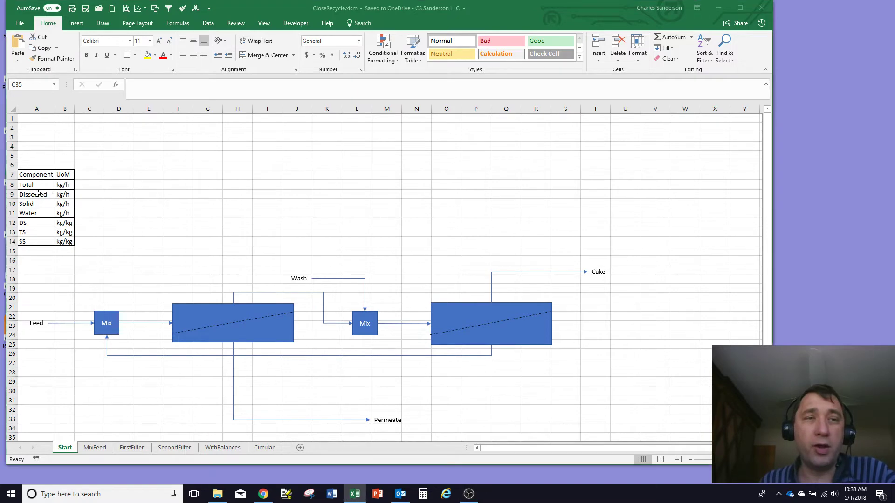
# Review the Dissolved, Solid and Water labels and the DS, TS and SS labels
pyautogui.moveTo(37, 194); pyautogui.dragTo(38, 213)
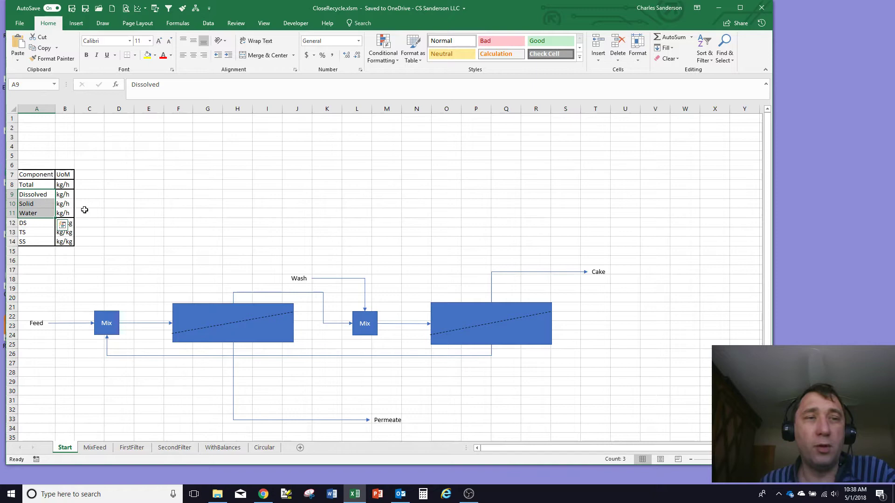
pyautogui.click(32, 225)
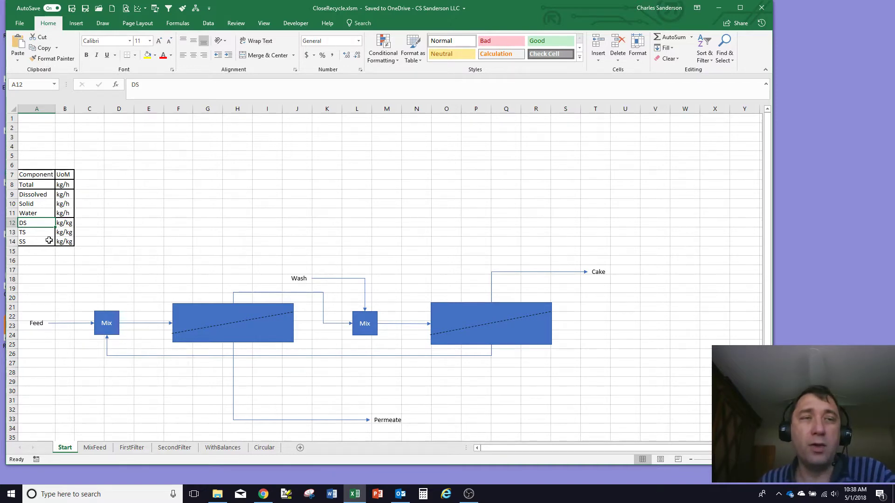
pyautogui.click(36, 232)
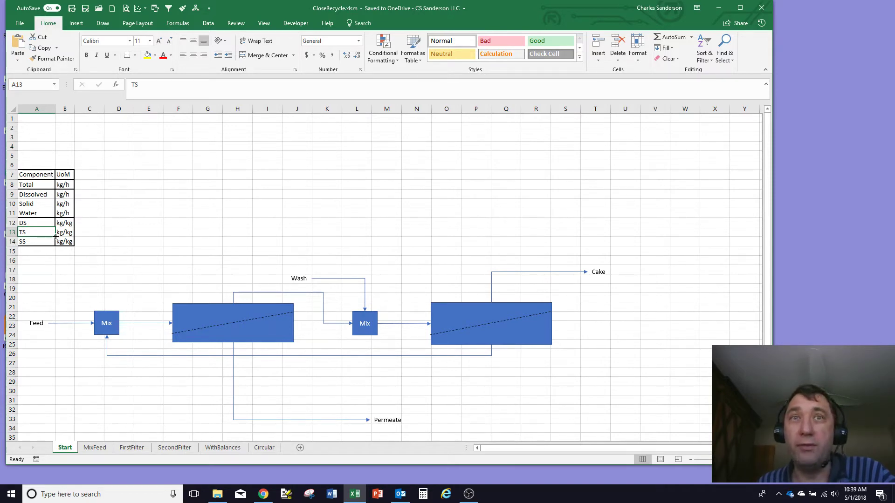
pyautogui.click(29, 242)
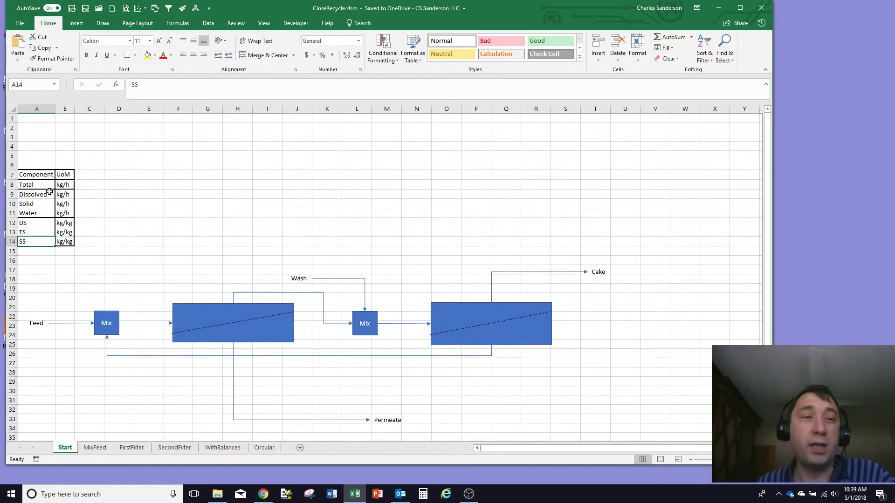
pyautogui.moveTo(25, 222); pyautogui.dragTo(25, 233)
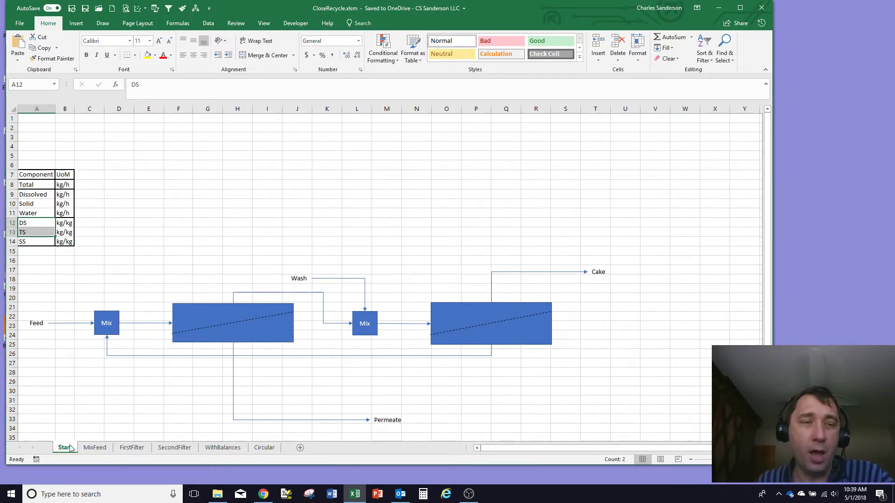
# On the MixFeed sheet, check the Feed inputs: 20 dissolved, 10 solid, 70 water
pyautogui.click(95, 447)
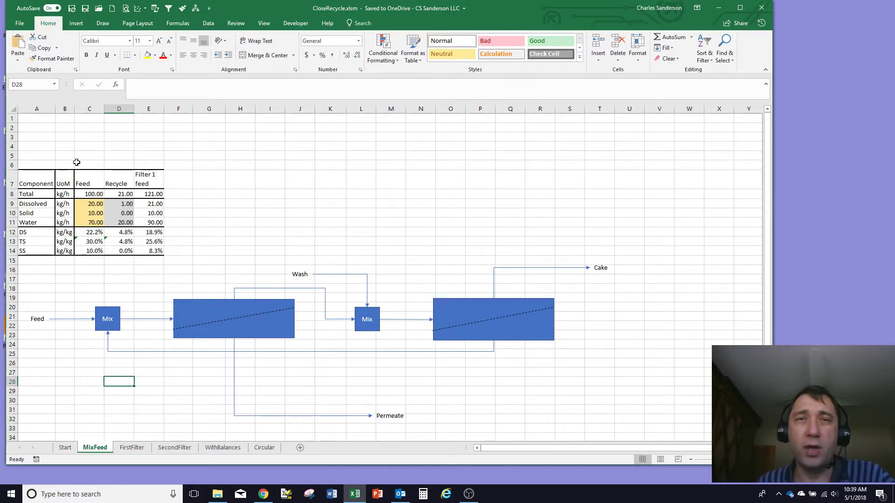
pyautogui.click(89, 203)
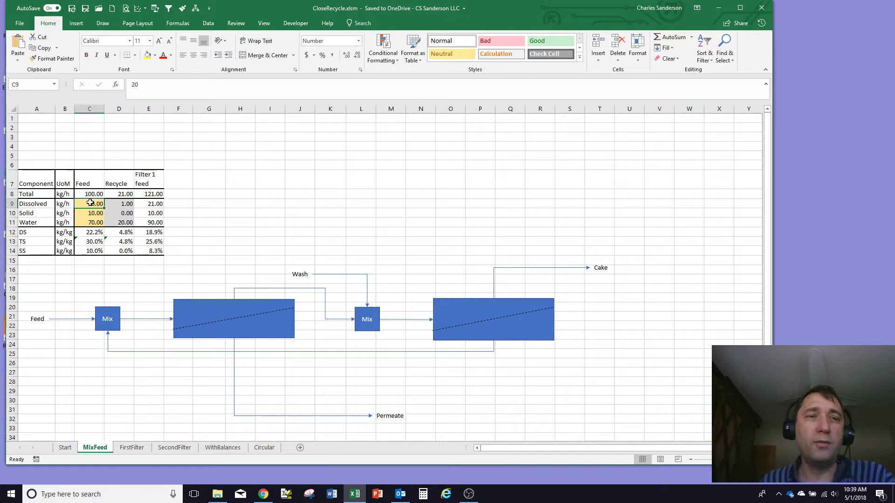
pyautogui.click(90, 212)
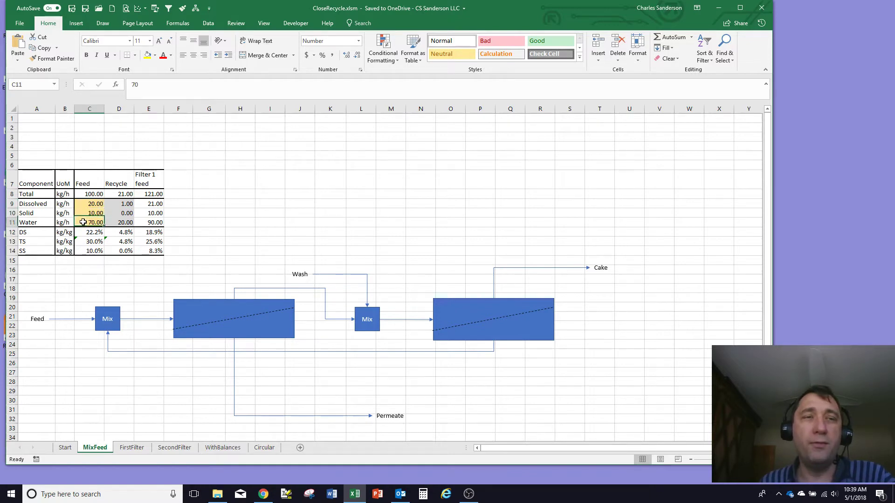
pyautogui.click(86, 205)
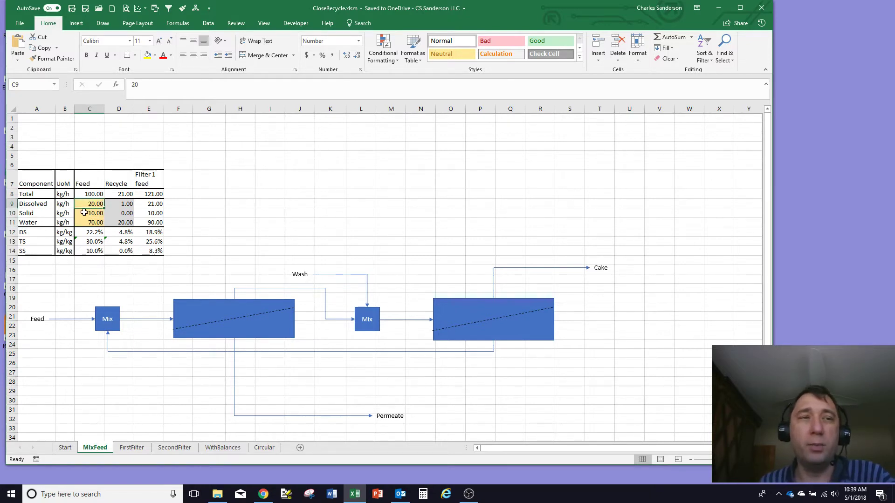
pyautogui.click(81, 214)
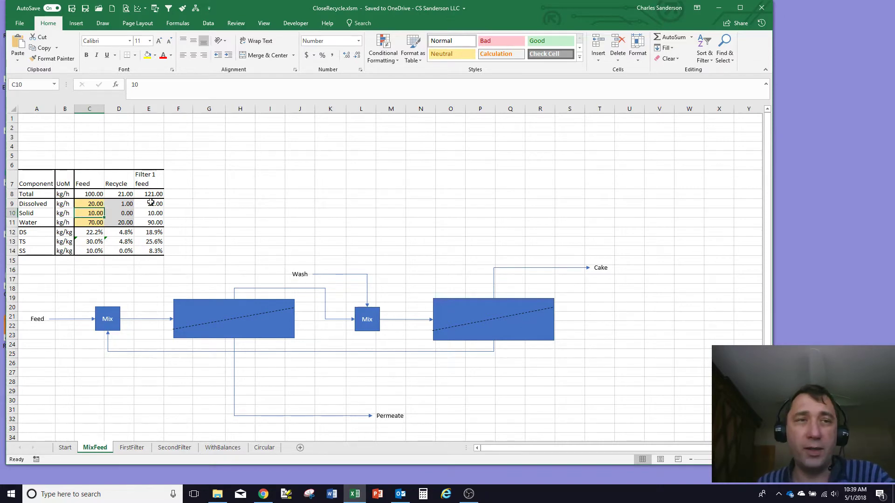
pyautogui.click(89, 205)
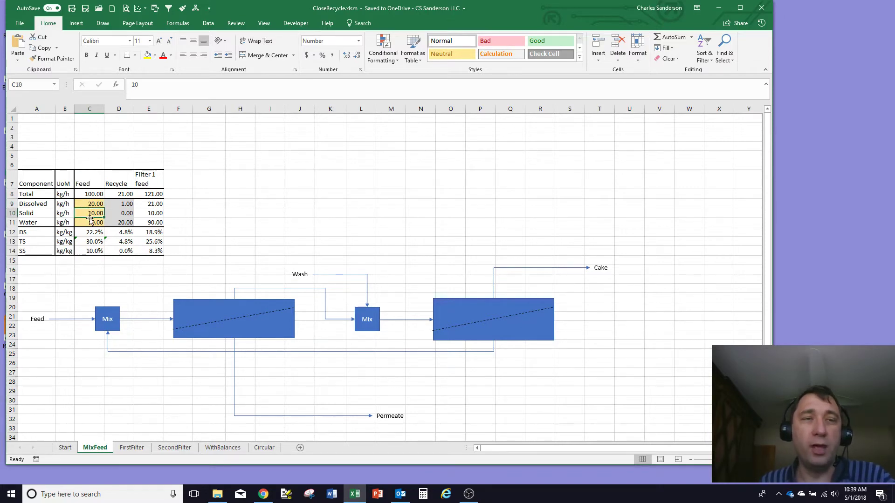
pyautogui.click(89, 222)
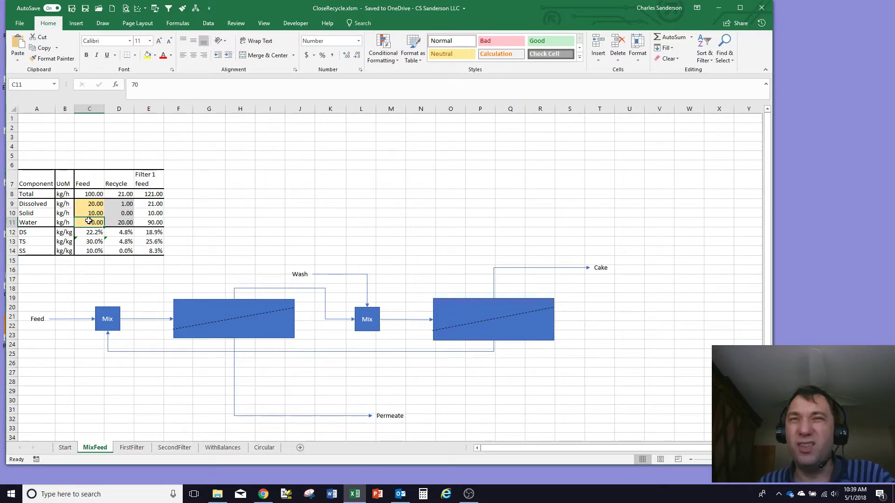
# Review the feed total formula in C8 and the DS, TS and SS formulas in C12:C14
pyautogui.click(90, 194)
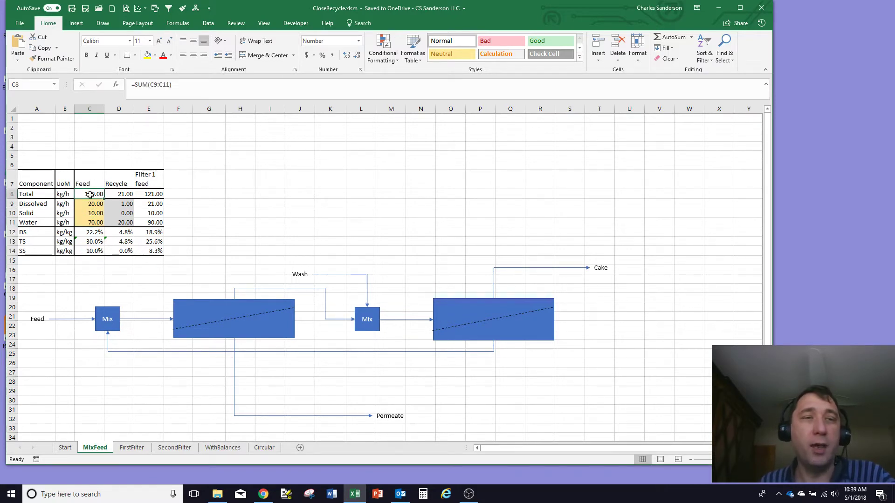
pyautogui.click(90, 232)
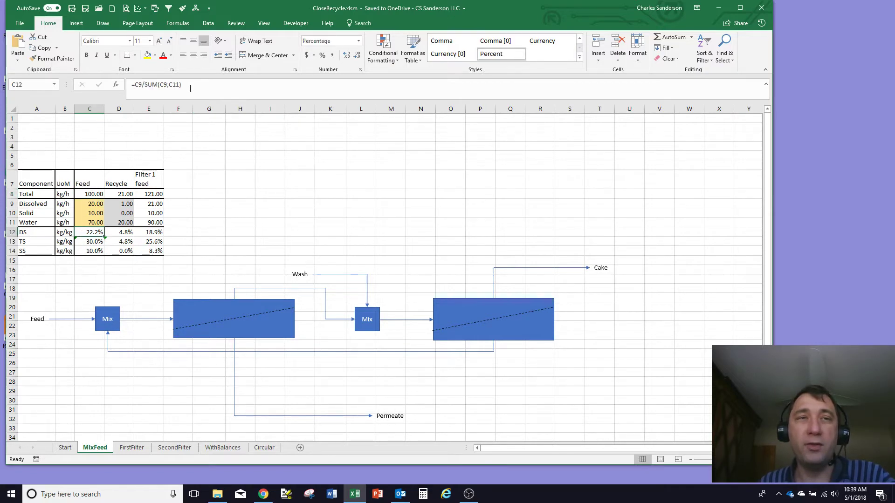
pyautogui.press('F2')
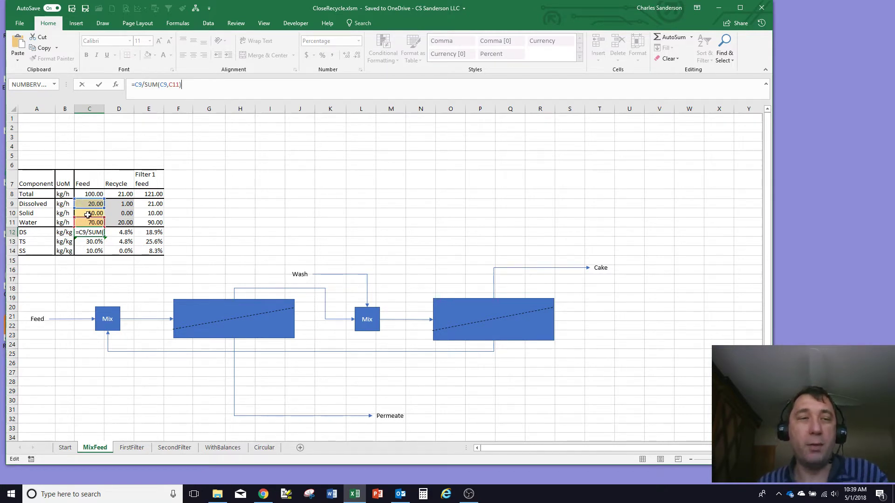
pyautogui.hotkey('ctrl', 'Return')
pyautogui.press('Down')
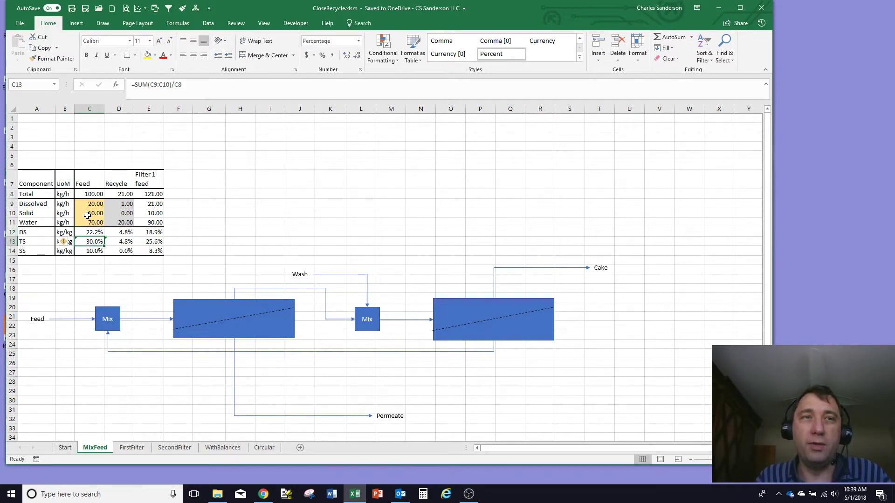
pyautogui.press('Down')
pyautogui.press('Up')
pyautogui.press('Down')
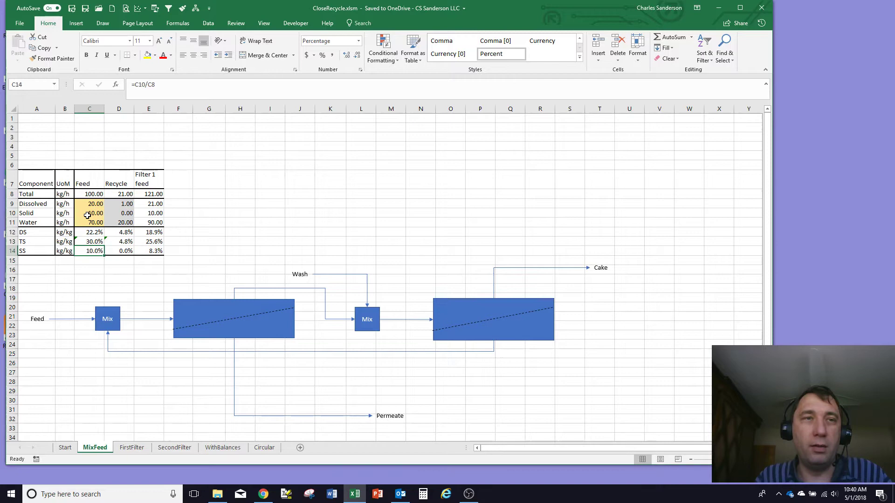
pyautogui.press('Up')
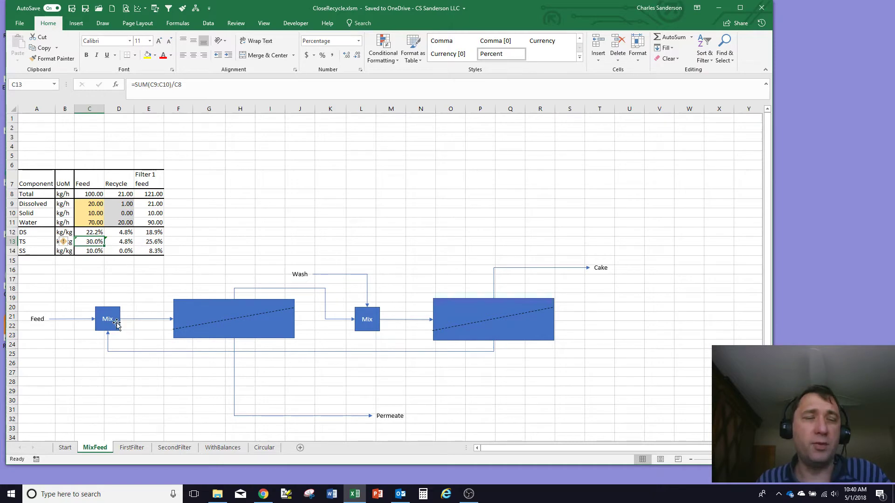
# Check the Recycle values (1 dissolved, 20 water) and the Filter 1 feed sum formula in E9
pyautogui.click(124, 204)
pyautogui.click(122, 221)
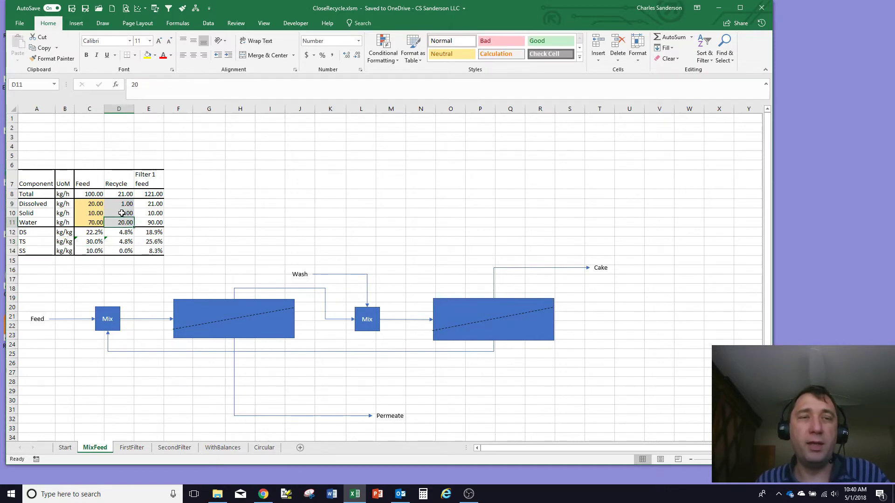
pyautogui.click(127, 204)
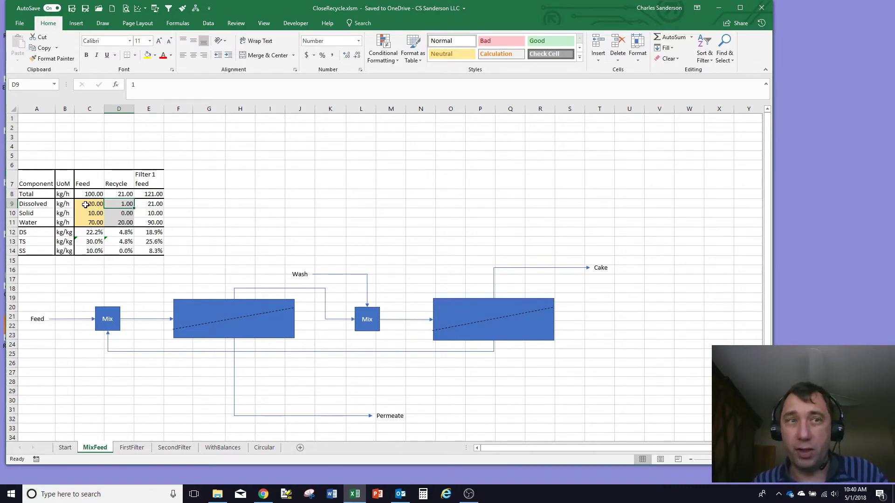
pyautogui.click(156, 203)
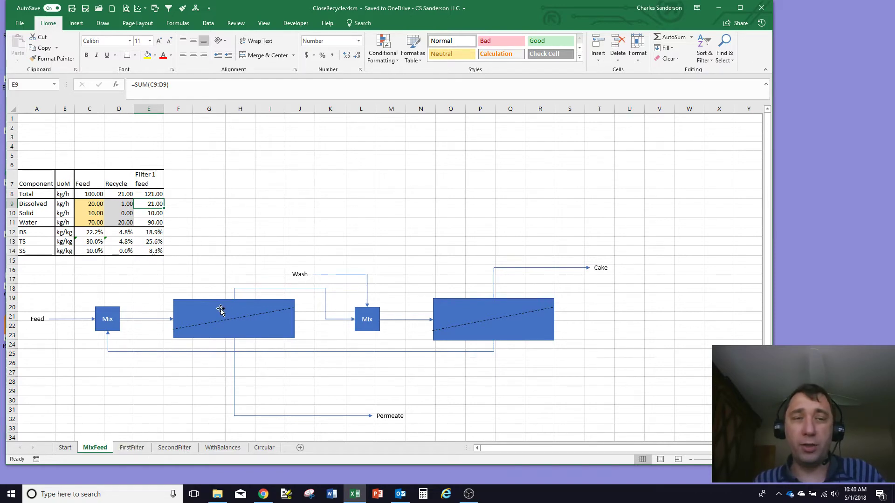
pyautogui.click(132, 449)
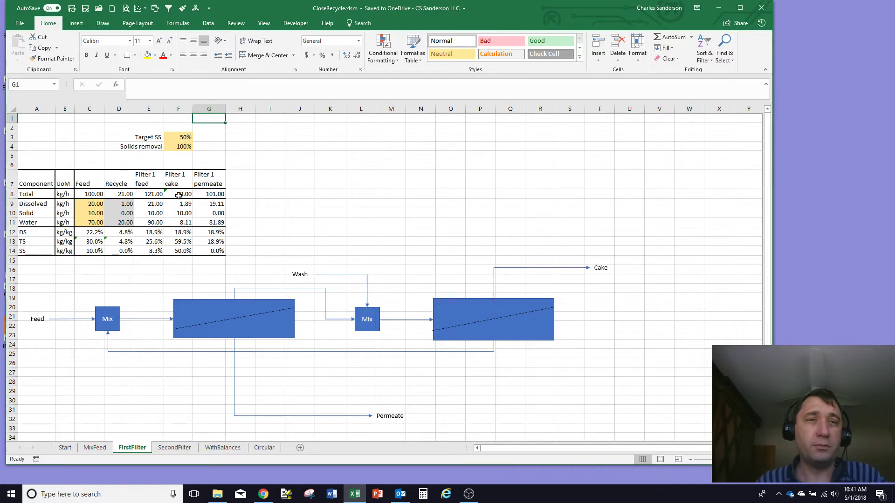
pyautogui.click(172, 147)
pyautogui.click(176, 184)
pyautogui.click(178, 213)
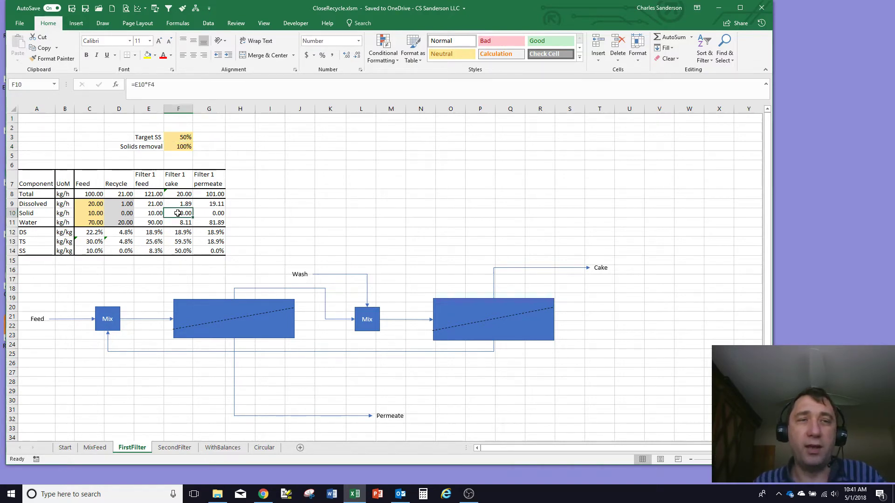
pyautogui.click(170, 85)
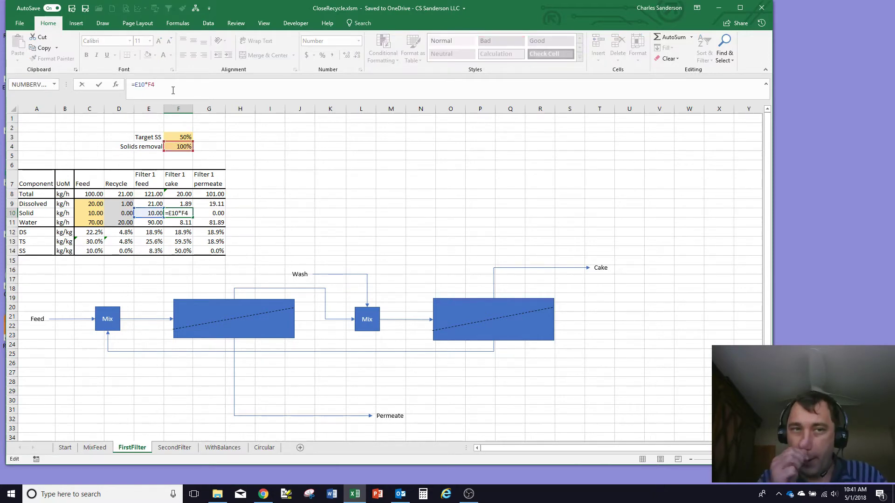
pyautogui.hotkey('ctrl', 'Return')
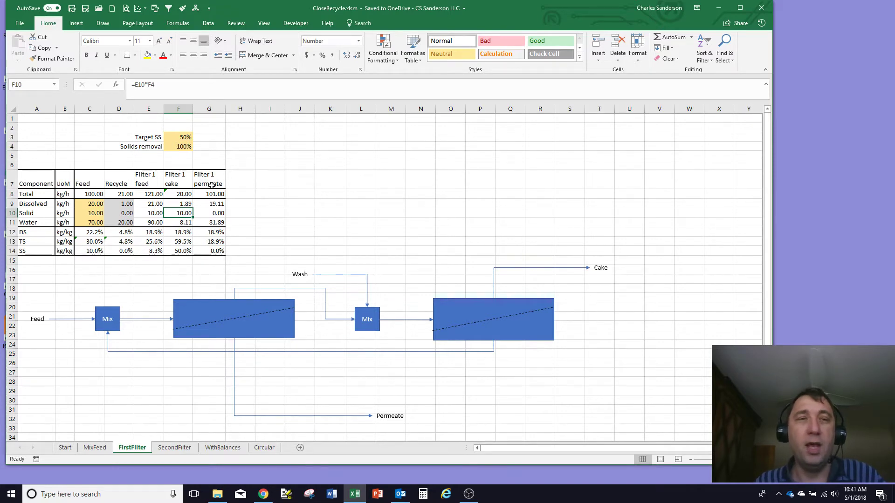
pyautogui.click(183, 195)
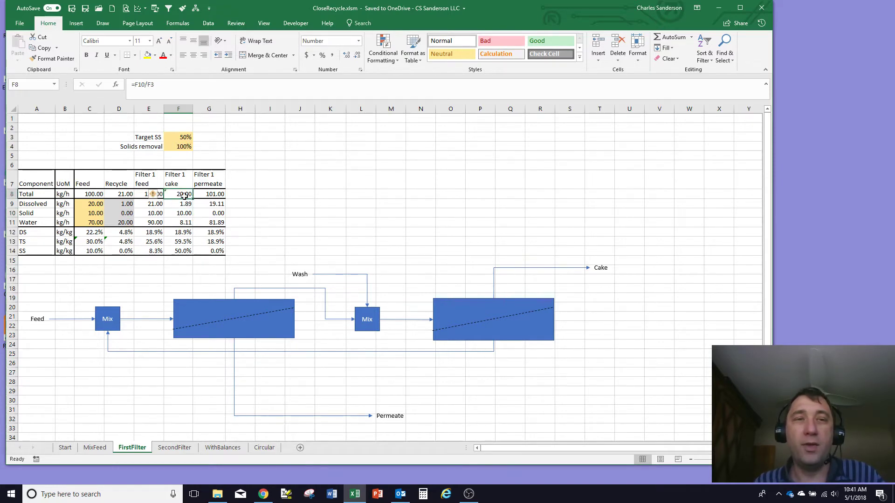
pyautogui.click(190, 86)
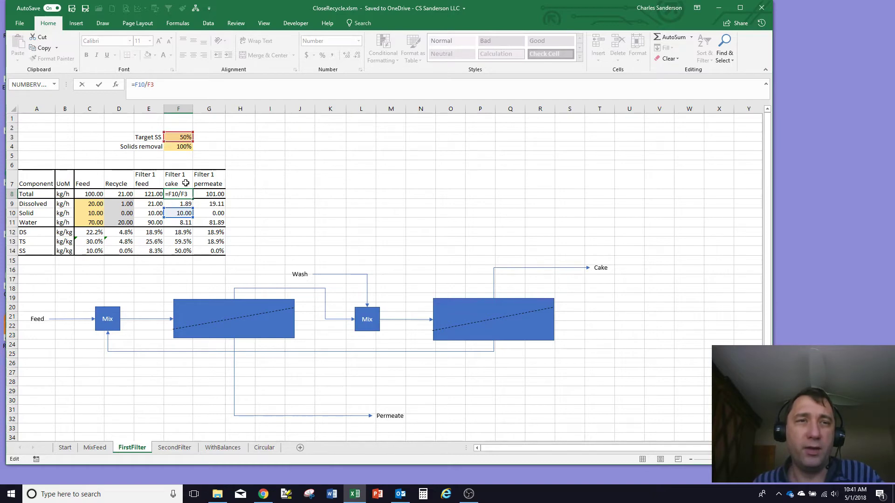
pyautogui.press('Escape')
pyautogui.click(183, 204)
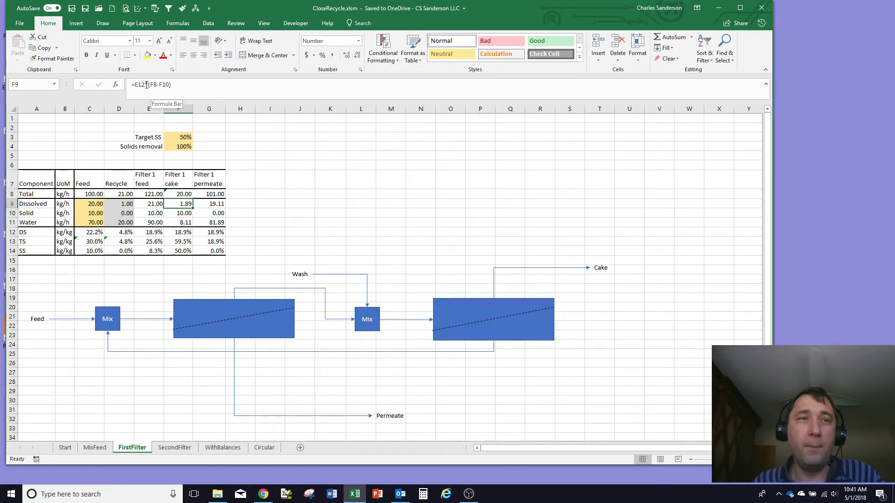
pyautogui.moveTo(148, 85); pyautogui.dragTo(173, 85)
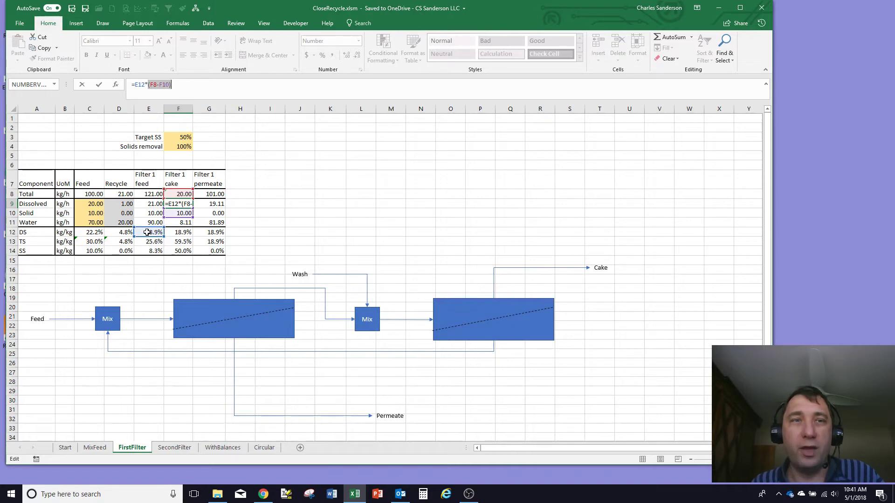
pyautogui.press('Return')
pyautogui.click(183, 222)
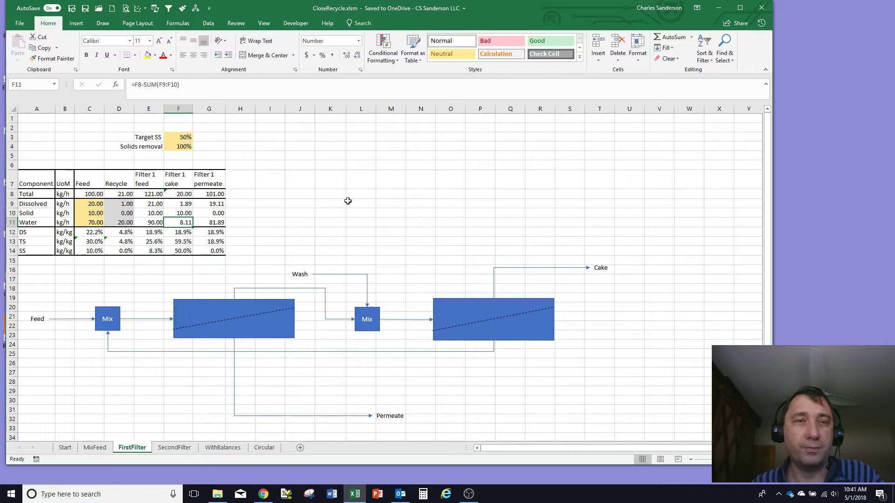
pyautogui.click(209, 204)
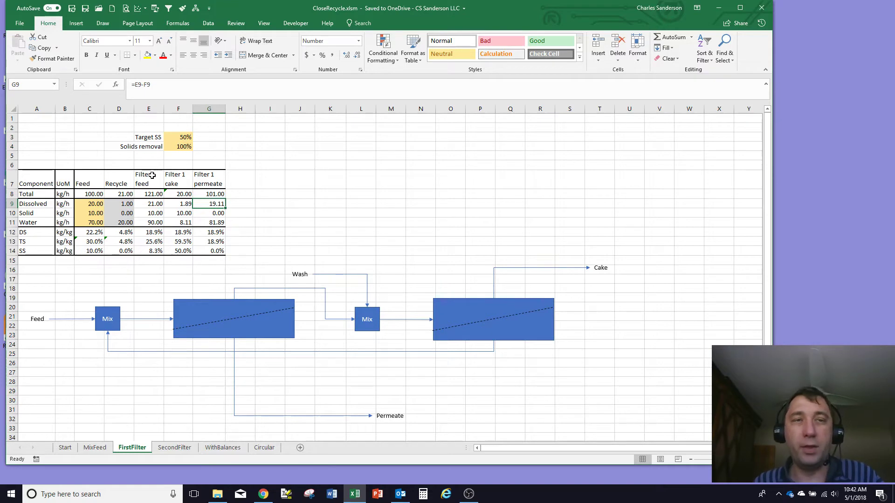
pyautogui.moveTo(119, 179); pyautogui.dragTo(216, 250)
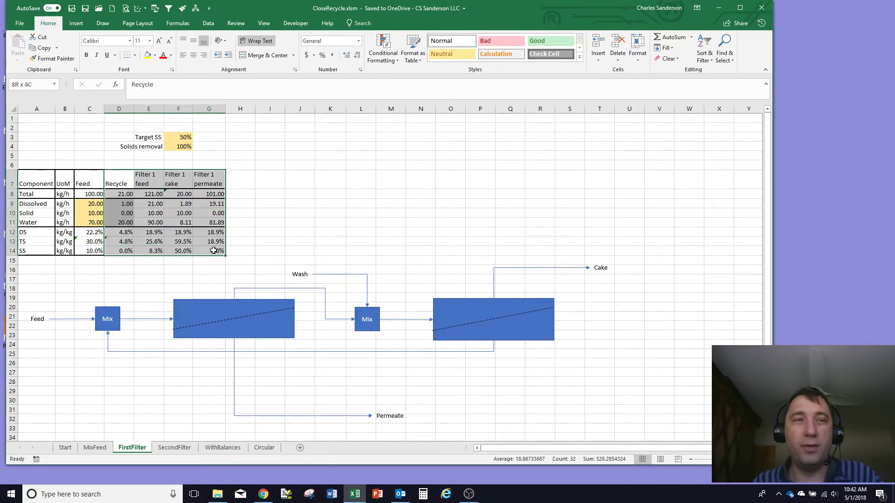
# On SecondFilter, review the Wash Ratio input and the wash water formula in H11
pyautogui.click(180, 448)
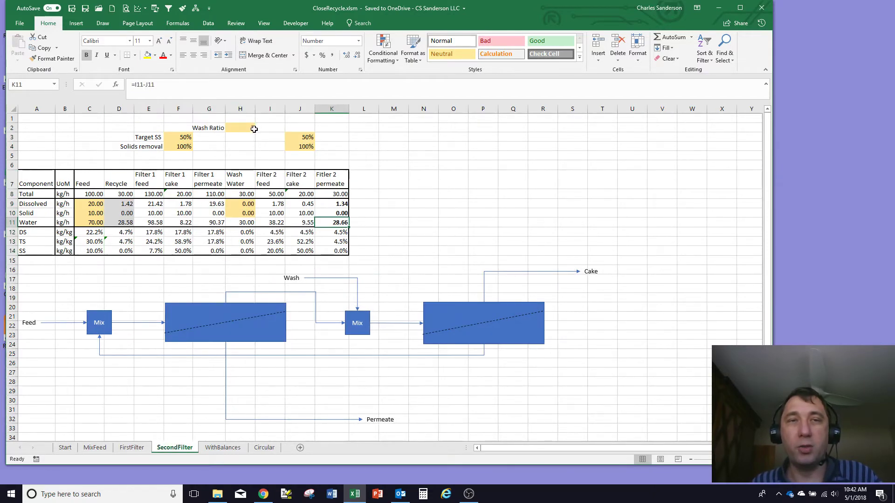
pyautogui.write('3')
pyautogui.click(238, 129)
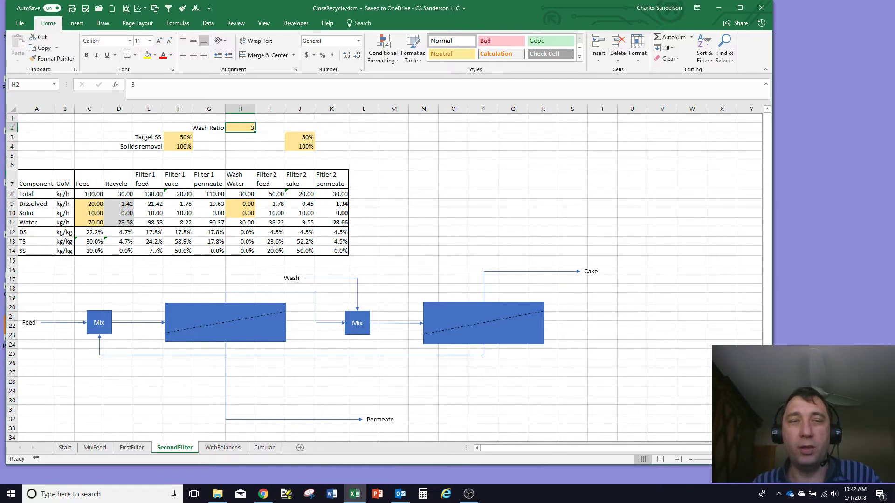
pyautogui.click(245, 194)
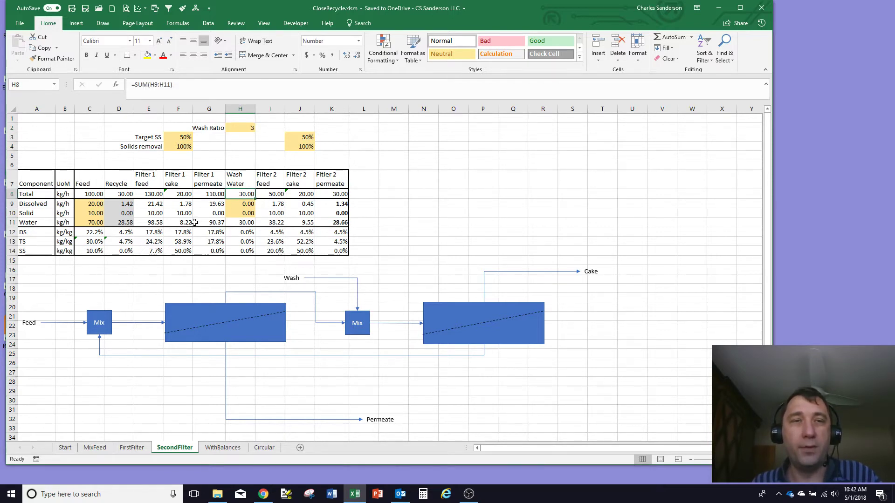
pyautogui.doubleClick(241, 223)
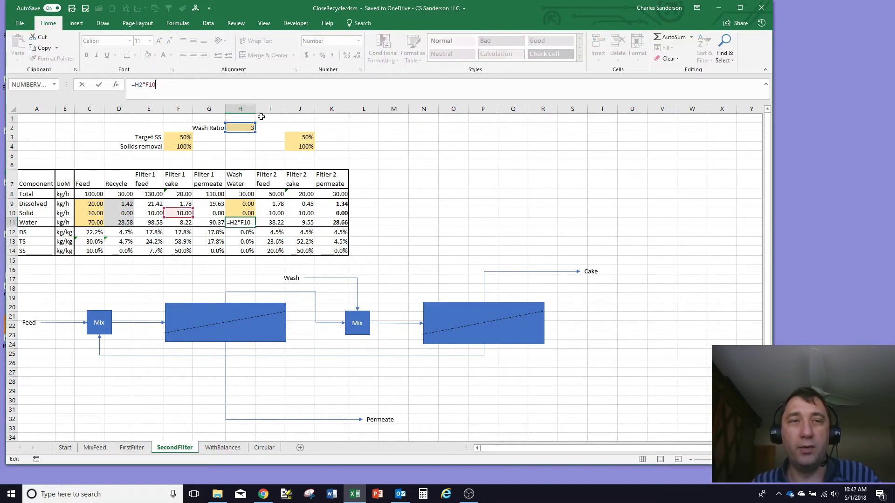
pyautogui.press('Escape')
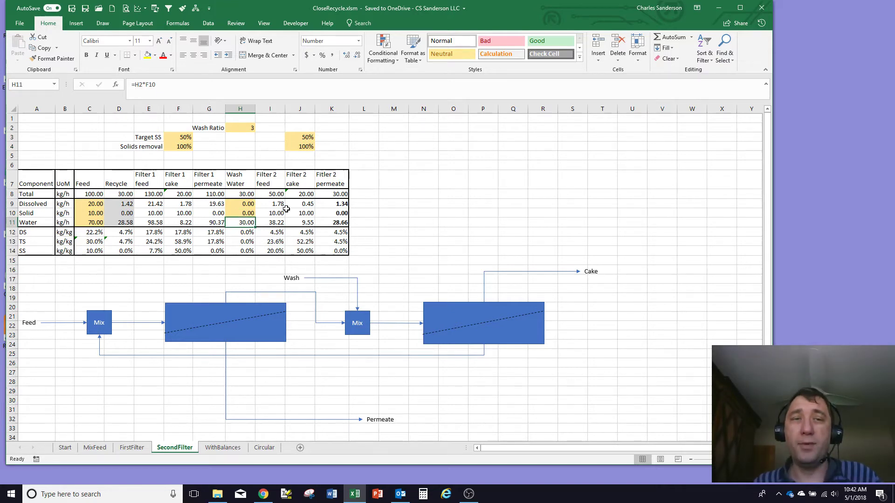
# Review the Filter 2 feed and cake formulas, then select the Filter 2 permeate flows
pyautogui.click(270, 204)
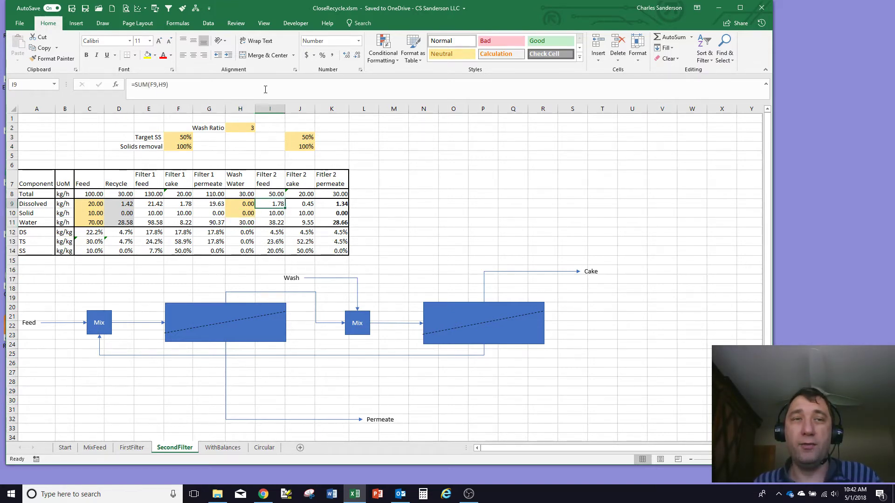
pyautogui.press('F2')
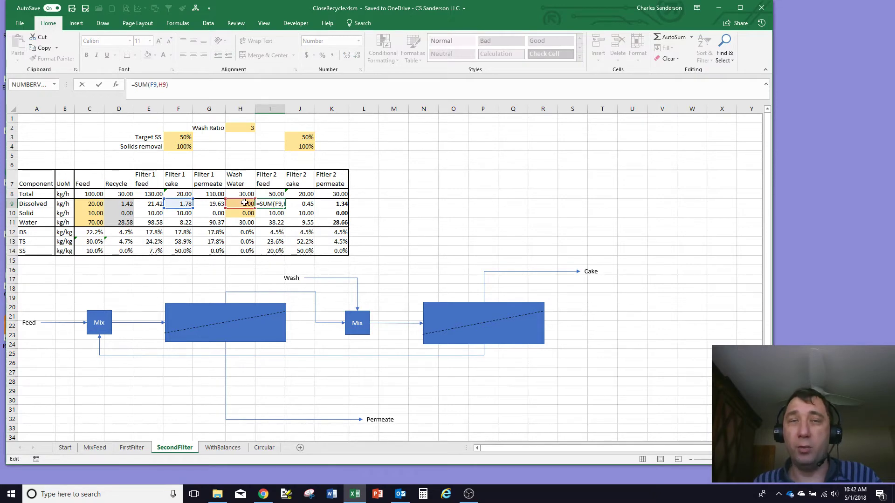
pyautogui.press('Return')
pyautogui.press('Return')
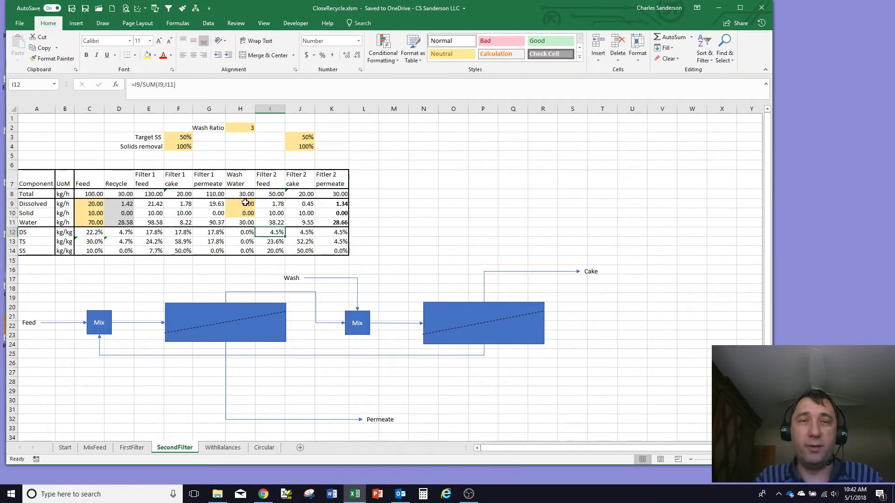
pyautogui.press('F2')
pyautogui.press('Return')
pyautogui.press('Tab')
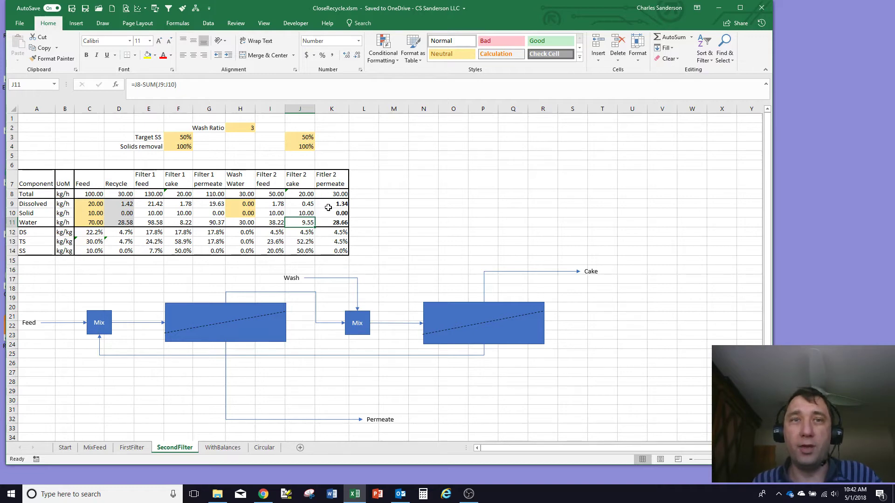
pyautogui.moveTo(329, 204); pyautogui.dragTo(332, 222)
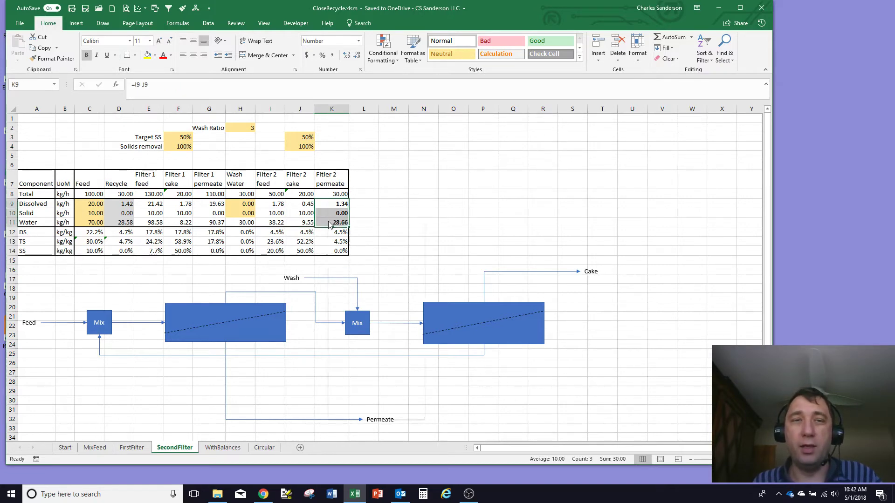
# Copy the Filter 2 permeate flows and paste them as values into Recycle, starting at D9
pyautogui.rightClick(332, 222)
pyautogui.click(350, 238)
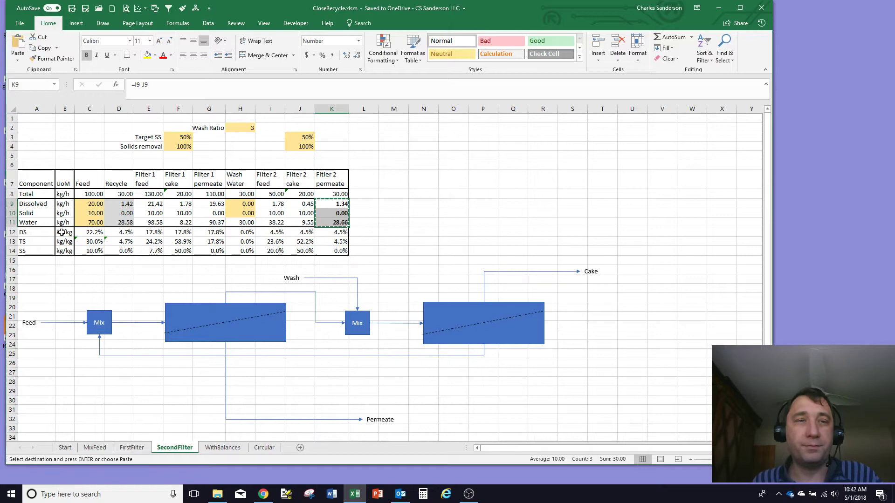
pyautogui.rightClick(122, 204)
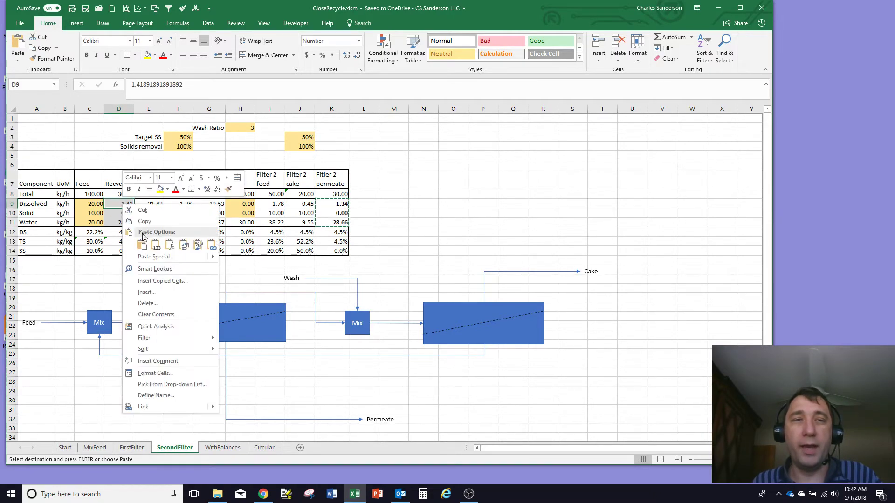
pyautogui.click(156, 246)
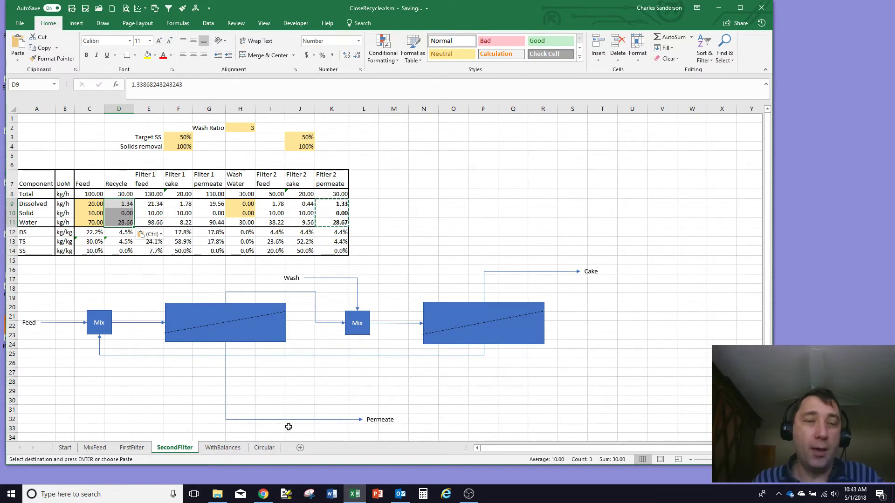
# On WithBalances, enter Recycle guesses of 1 dissolved and 10 water
pyautogui.click(223, 448)
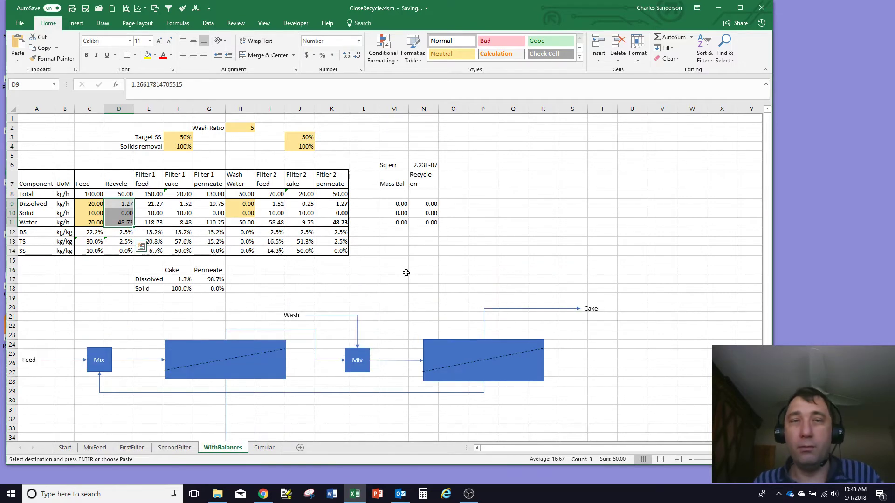
pyautogui.click(120, 203)
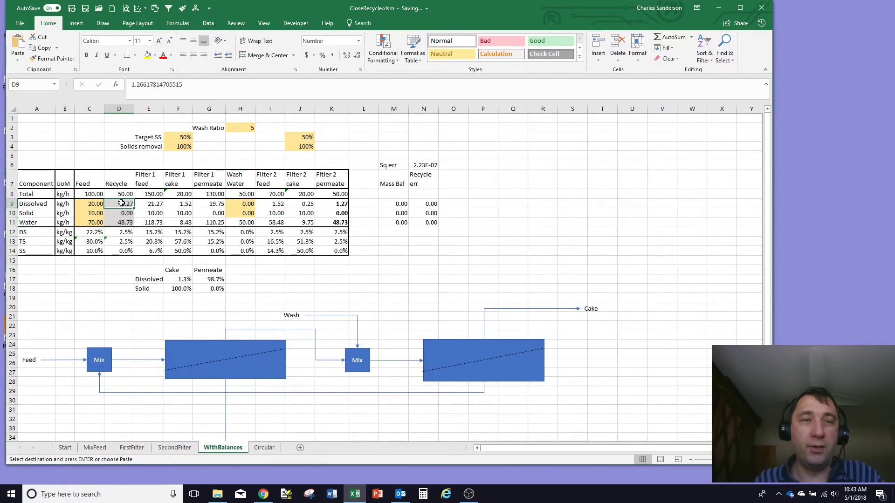
pyautogui.write('0')
pyautogui.press('Return')
pyautogui.press('Return')
pyautogui.write('1')
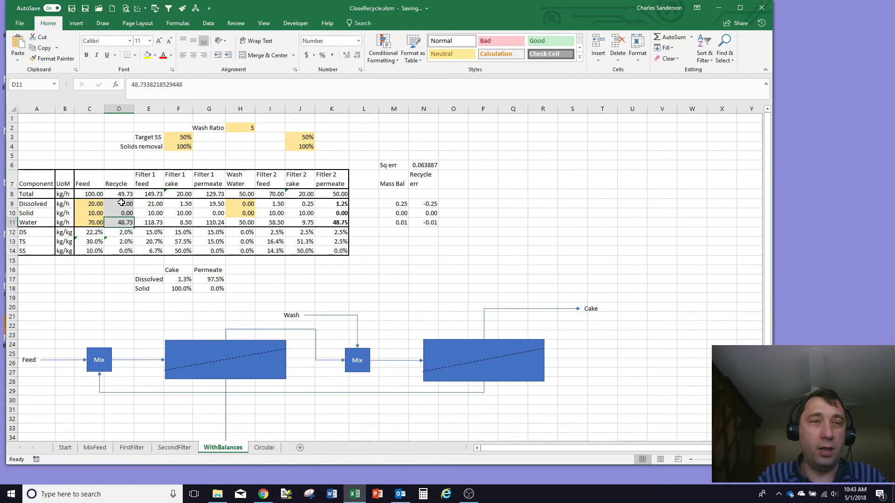
pyautogui.write('10')
pyautogui.press('Return')
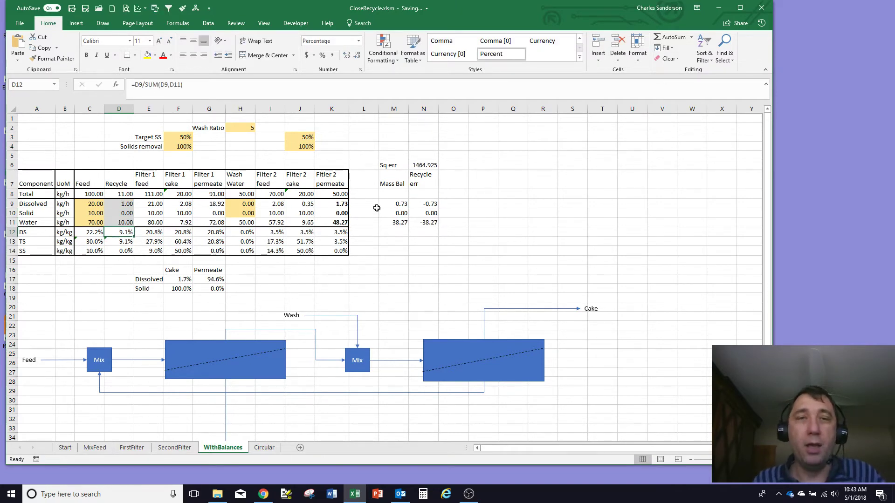
# Review the dissolved mass balance formula and the water recycle error formula, leaving both unchanged
pyautogui.click(403, 204)
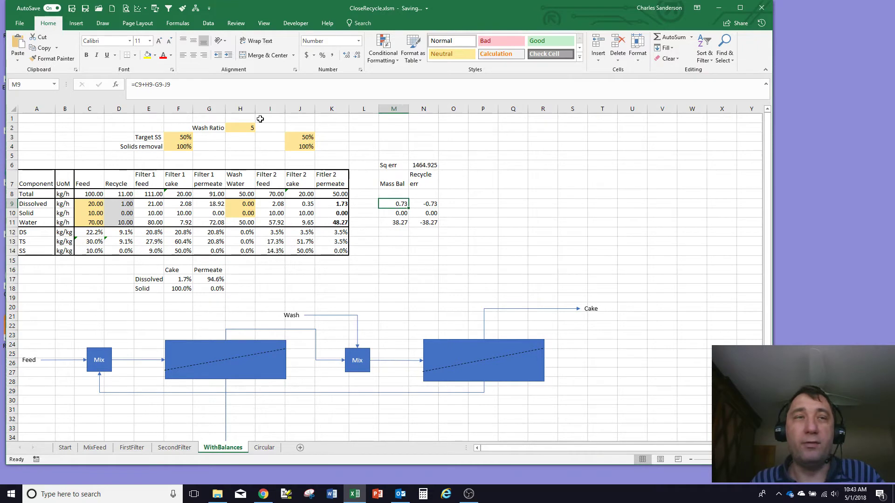
pyautogui.click(194, 85)
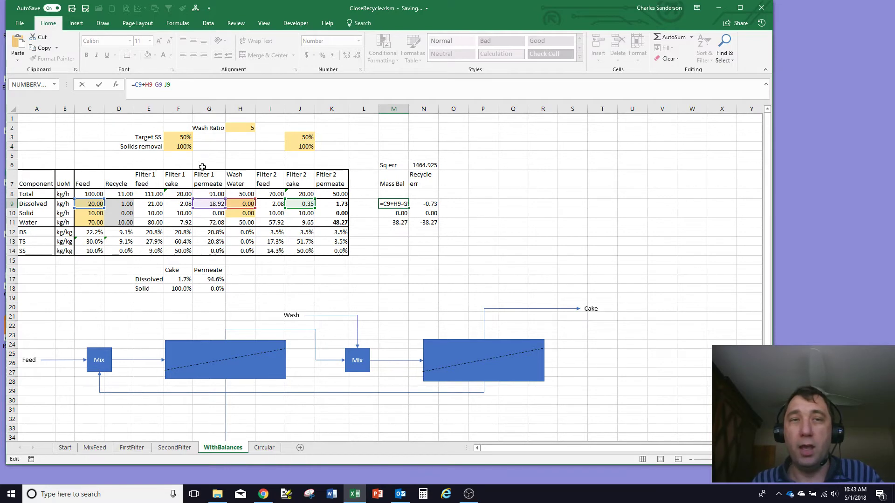
pyautogui.press('Return')
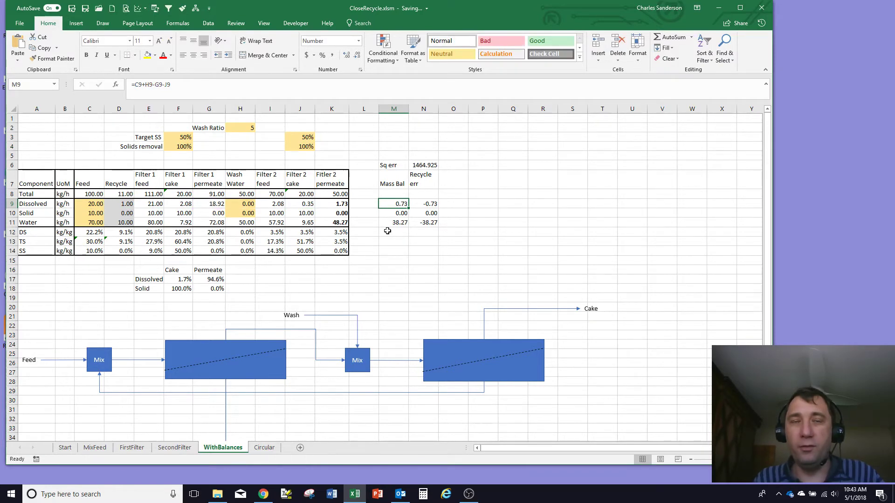
pyautogui.press('Down')
pyautogui.press('Down')
pyautogui.press('Right')
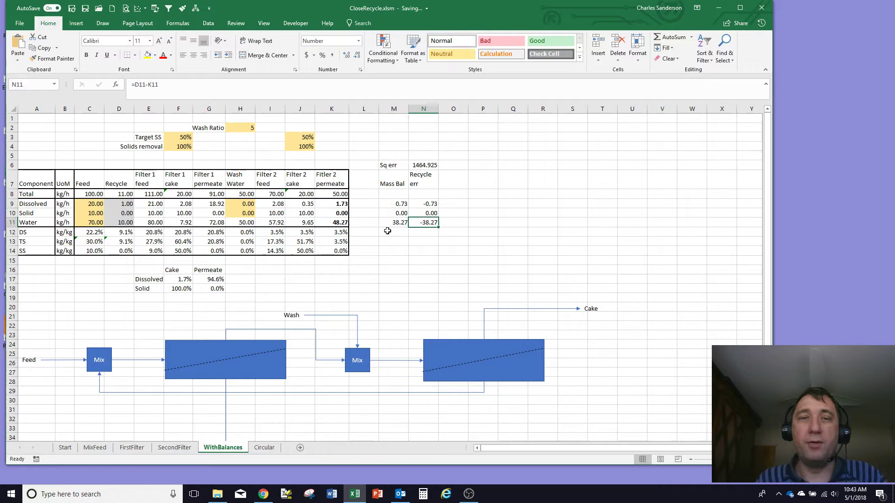
pyautogui.press('F2')
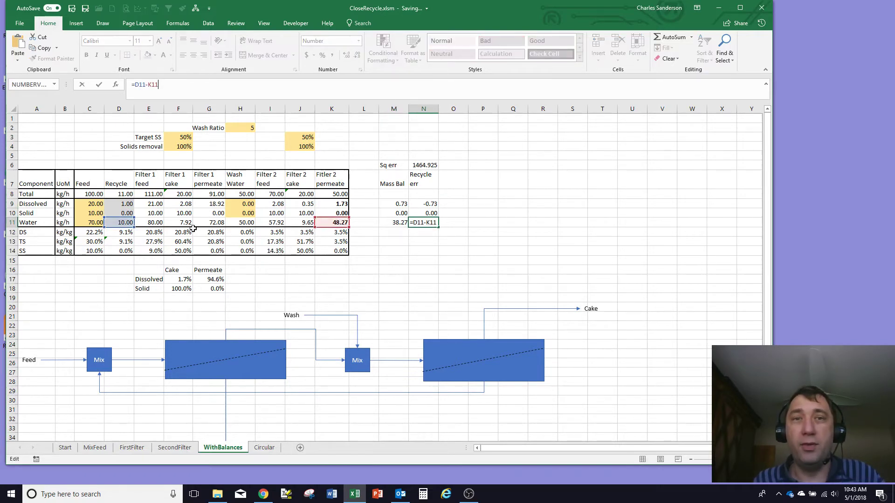
pyautogui.hotkey('ctrl', 'Return')
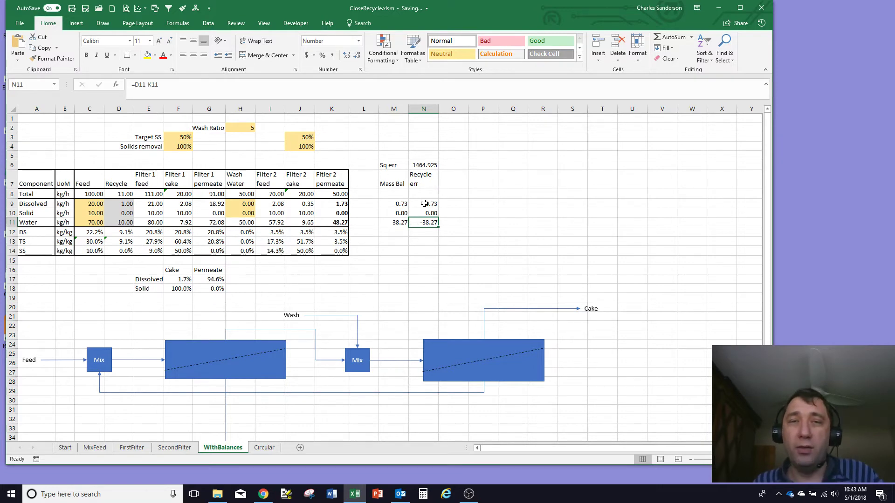
pyautogui.click(424, 165)
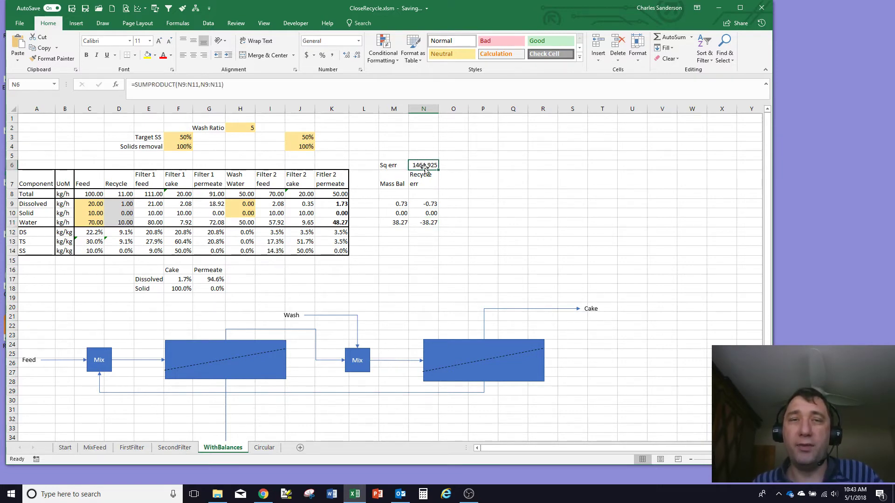
pyautogui.click(285, 84)
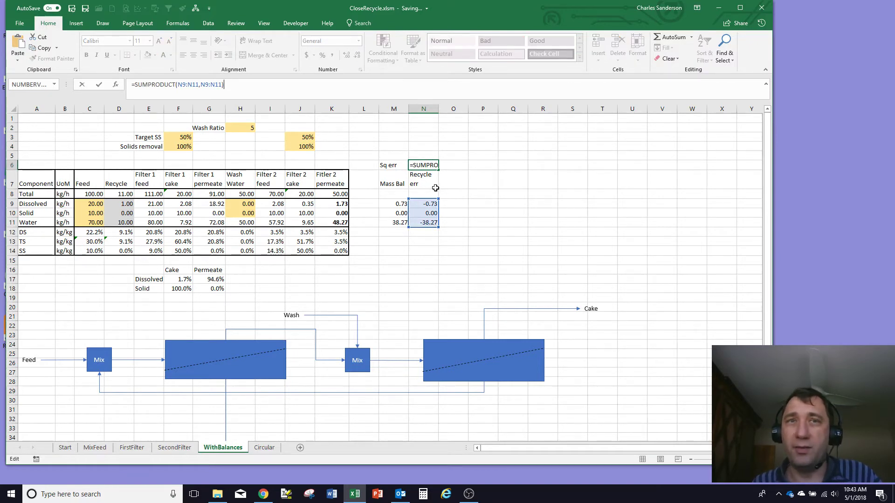
pyautogui.press('Return')
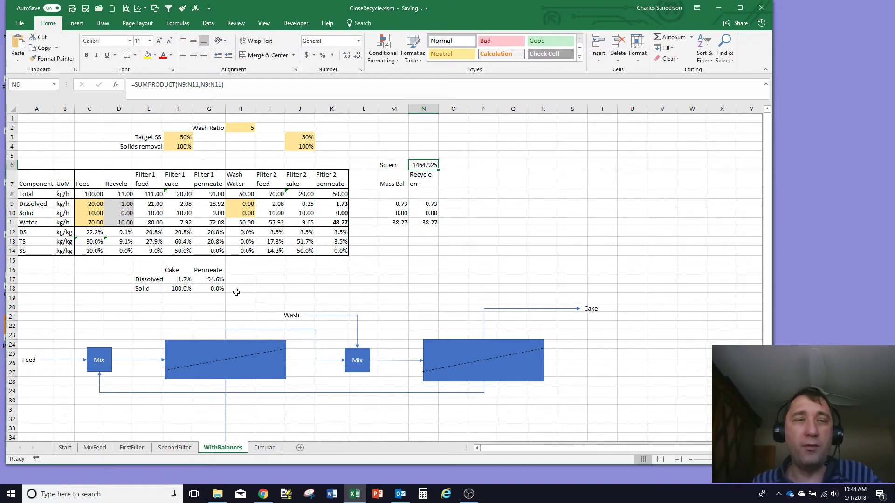
pyautogui.click(174, 280)
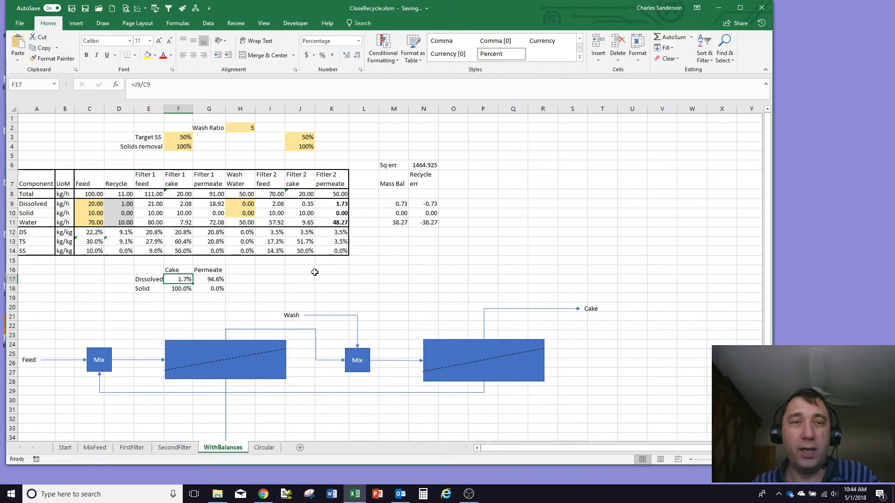
pyautogui.click(315, 272)
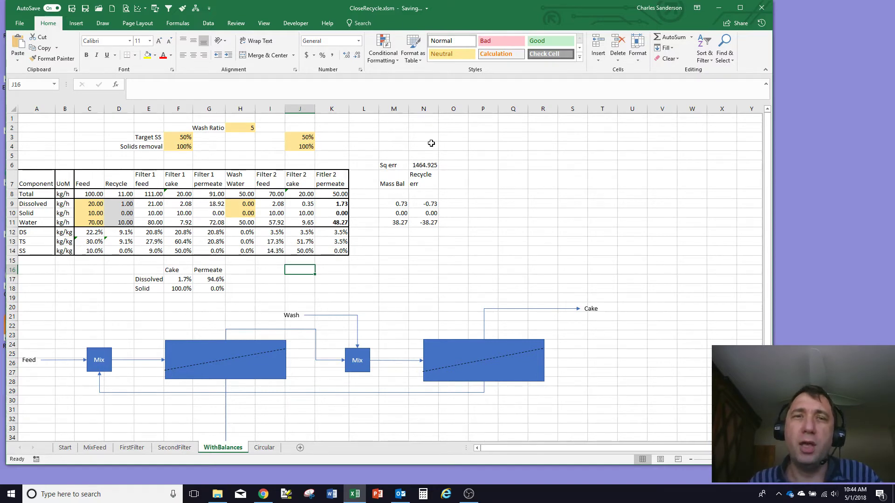
pyautogui.click(428, 167)
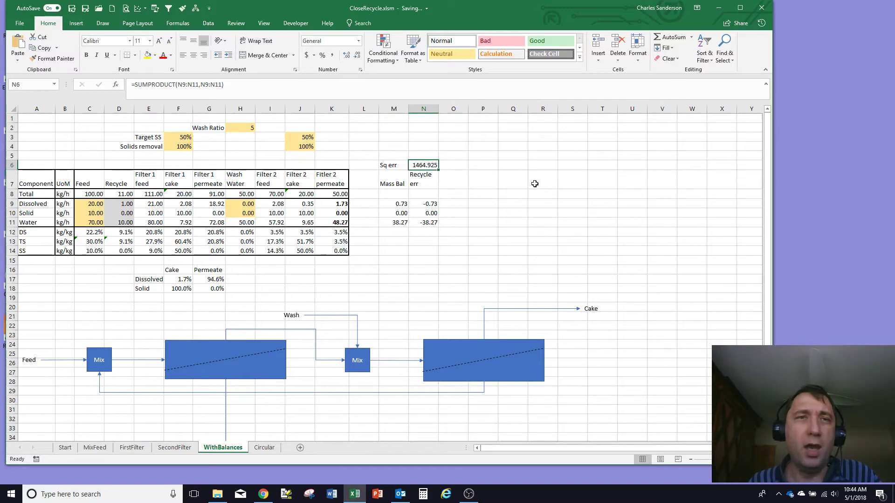
# Use Solver to minimize $N$6 by changing $D$9:$D$11, and keep the solution
pyautogui.click(208, 23)
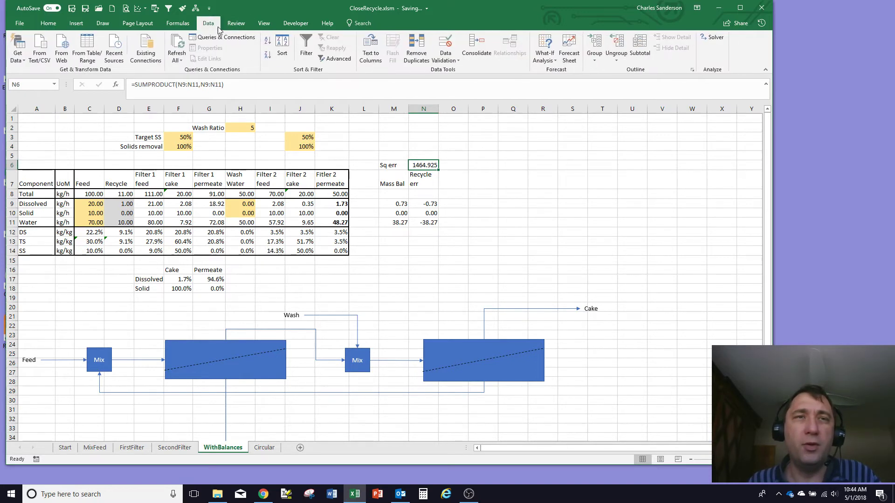
pyautogui.click(713, 37)
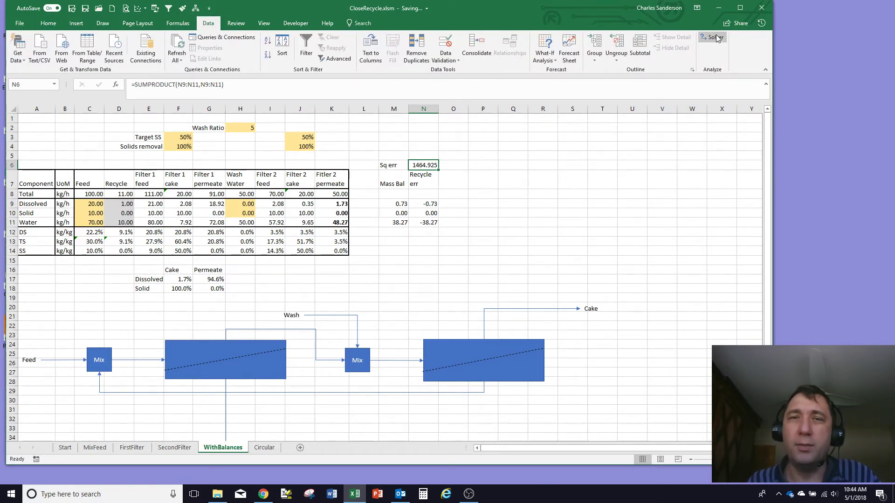
pyautogui.click(425, 165)
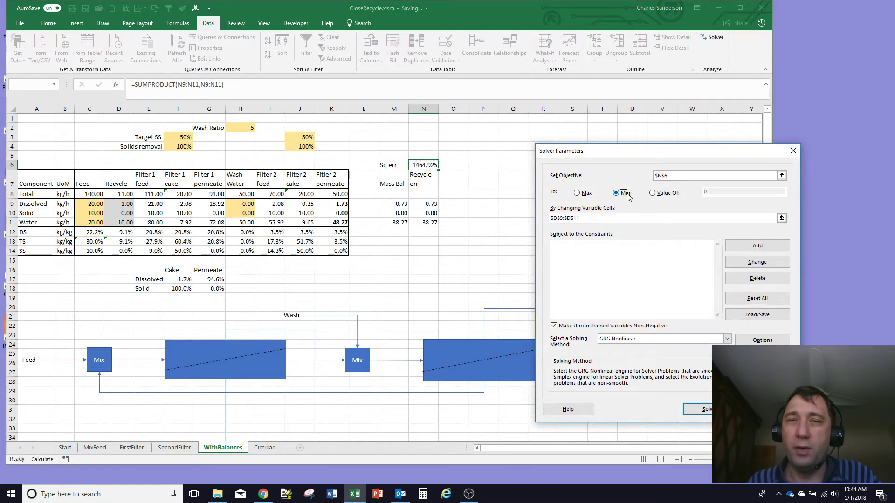
pyautogui.click(616, 218)
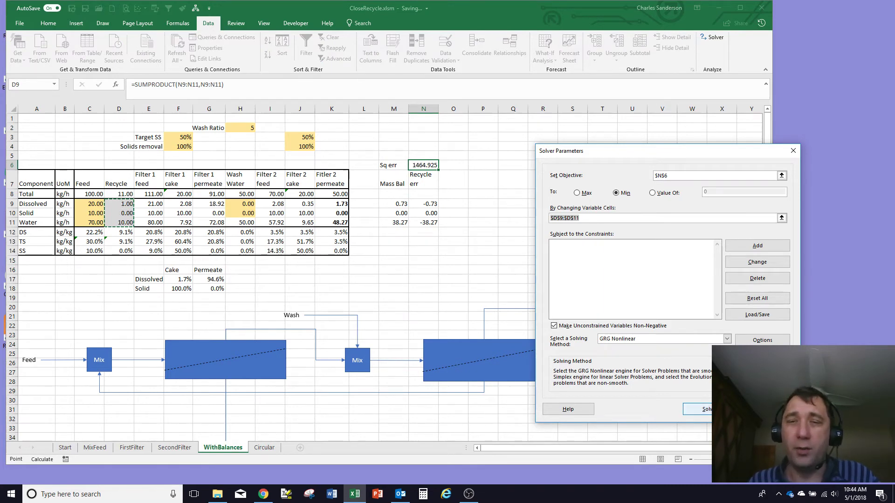
pyautogui.click(699, 409)
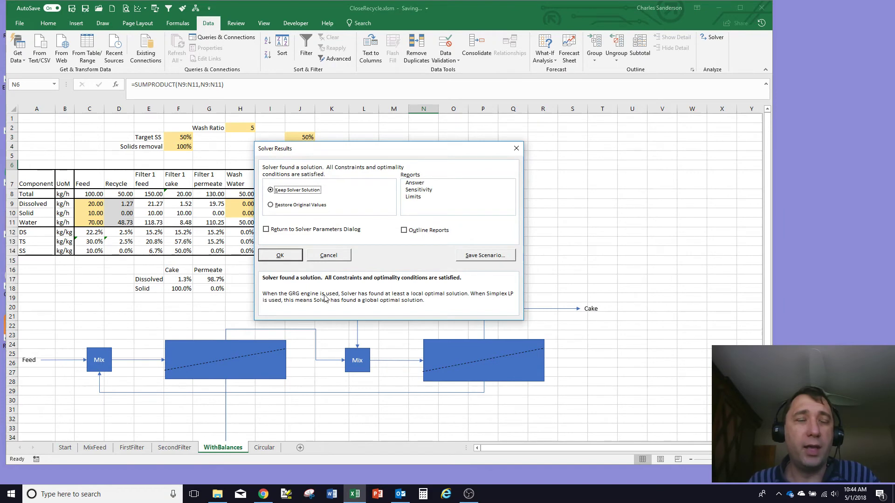
pyautogui.click(280, 255)
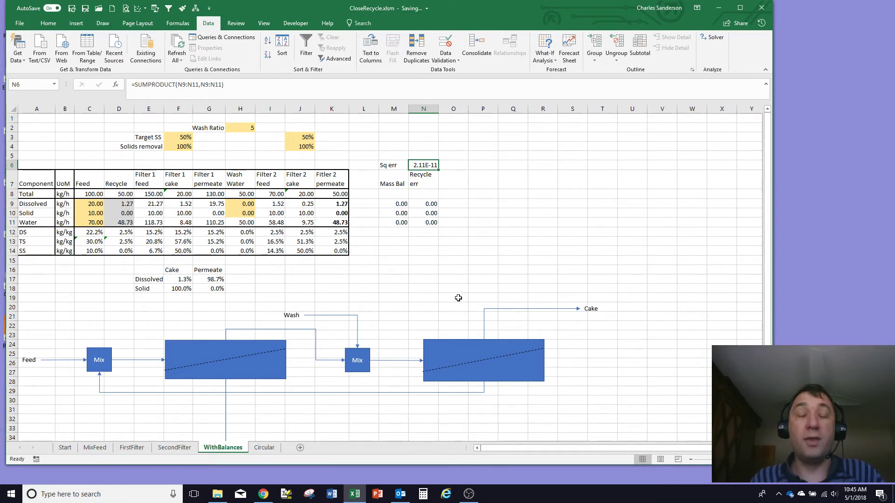
# Change the wash ratio in H2 to 4
pyautogui.click(244, 129)
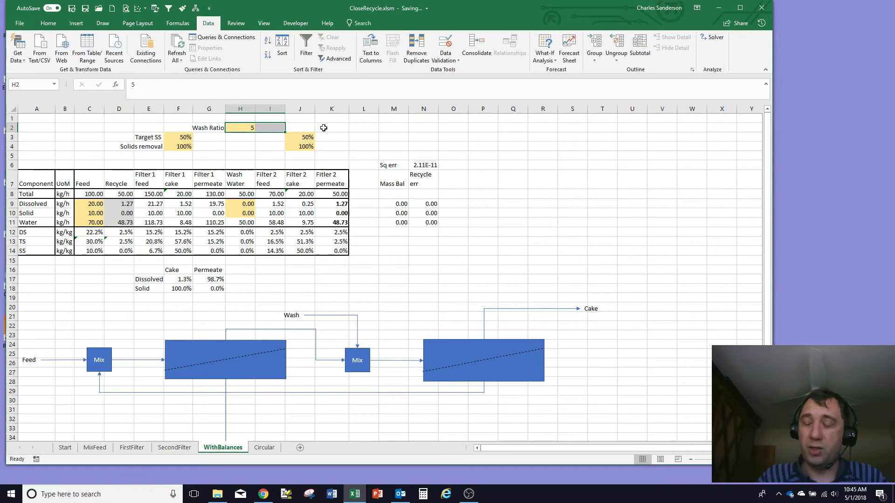
pyautogui.press('Left')
pyautogui.press('Right')
pyautogui.write('4')
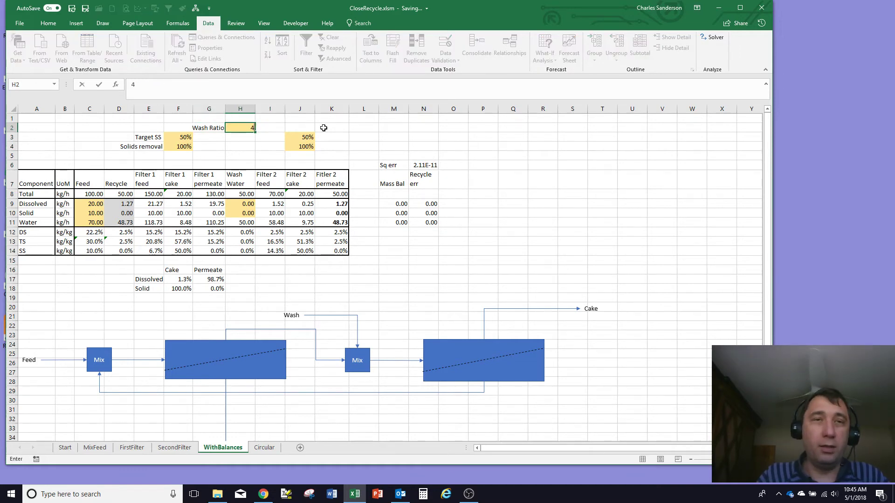
pyautogui.press('Return')
# Set solids removal to 99% for Filter 1 and 80% for Filter 2, then start Record Macro
pyautogui.press('Left')
pyautogui.press('Left')
pyautogui.press('Down')
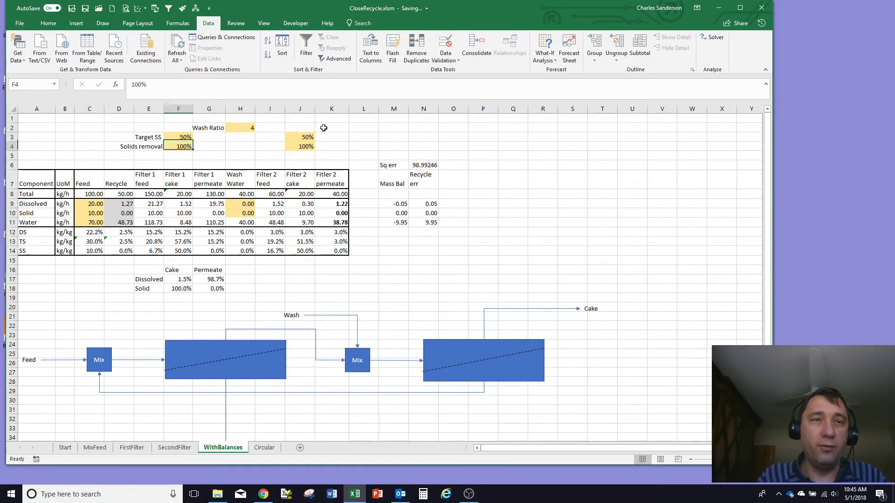
pyautogui.write('99')
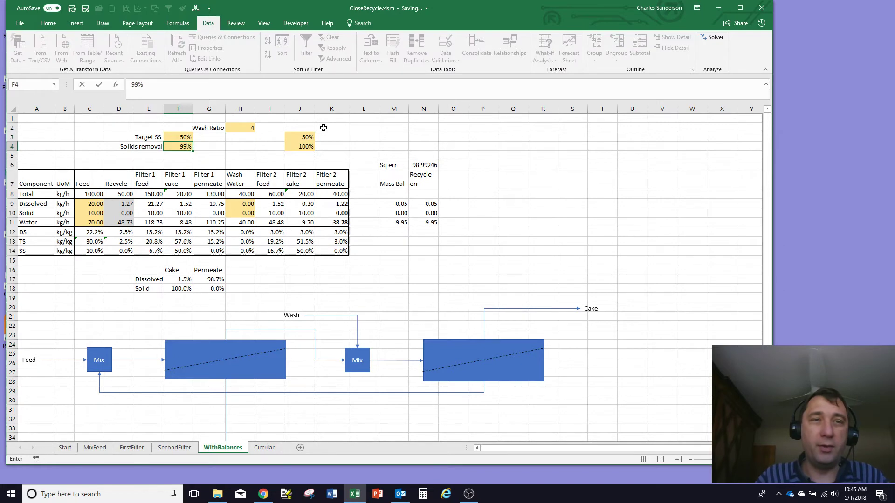
pyautogui.press('Tab')
pyautogui.press('Right')
pyautogui.press('Right')
pyautogui.press('Right')
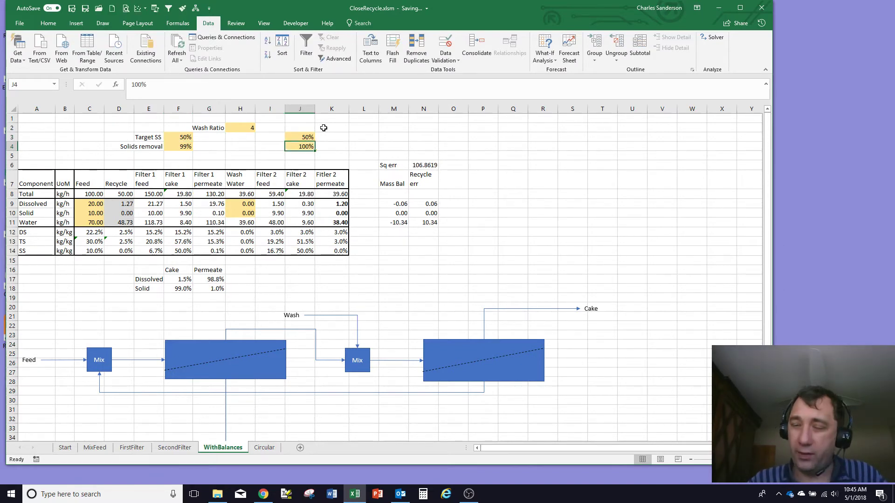
pyautogui.write('80')
pyautogui.press('Return')
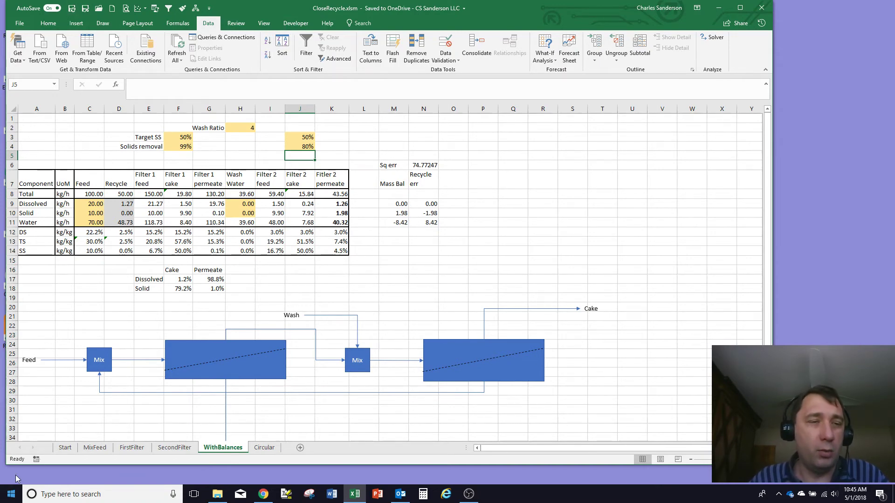
pyautogui.click(35, 459)
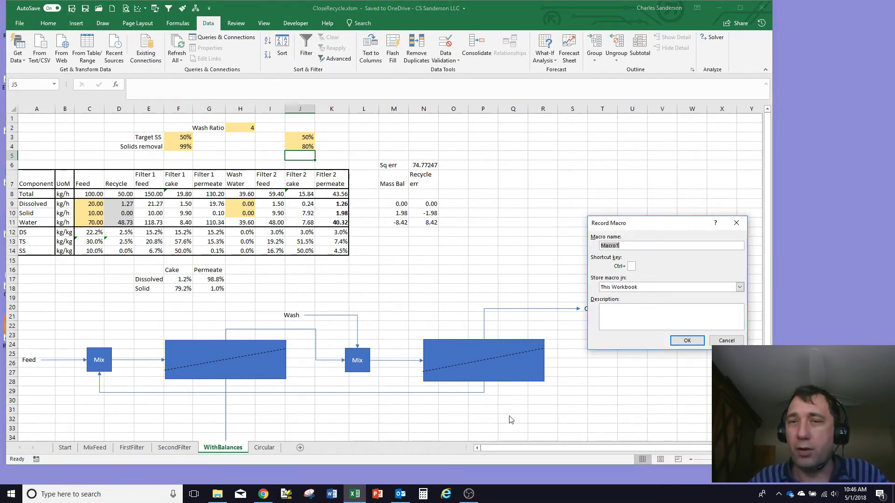
# Start recording, then paste permeate flows K9:K11 as values into D9:D11
pyautogui.click(690, 342)
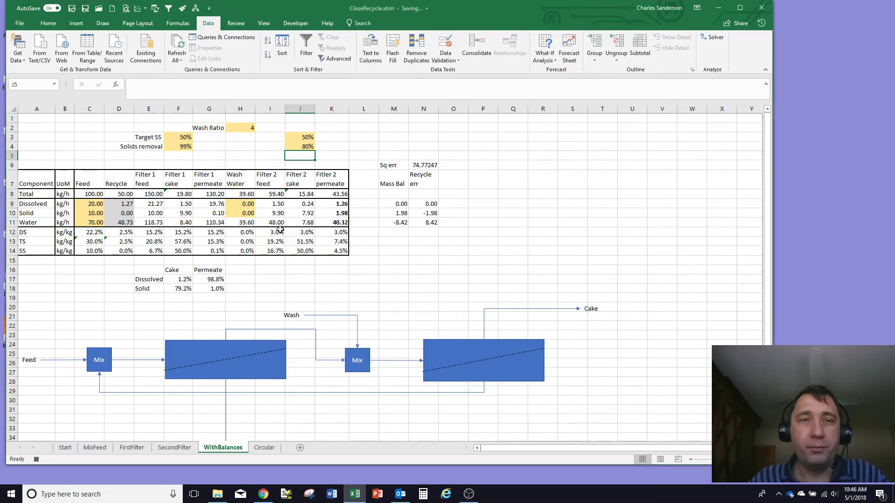
pyautogui.moveTo(332, 204); pyautogui.dragTo(331, 222)
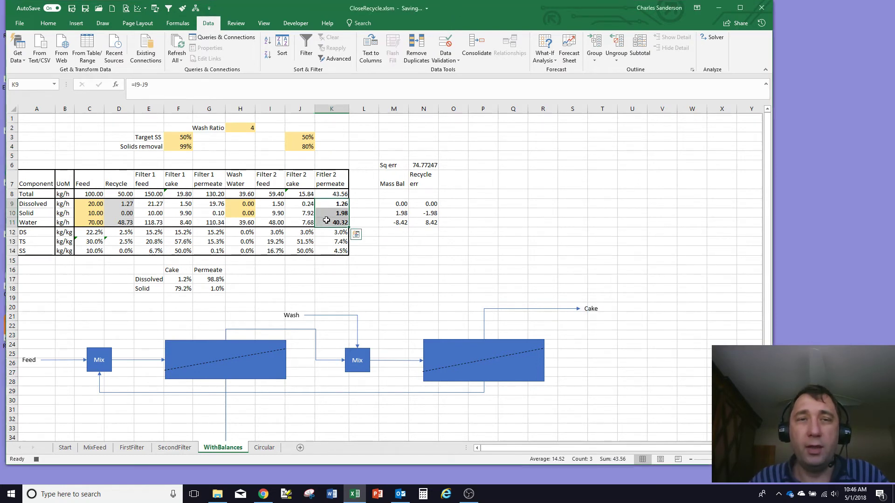
pyautogui.rightClick(329, 221)
pyautogui.click(349, 238)
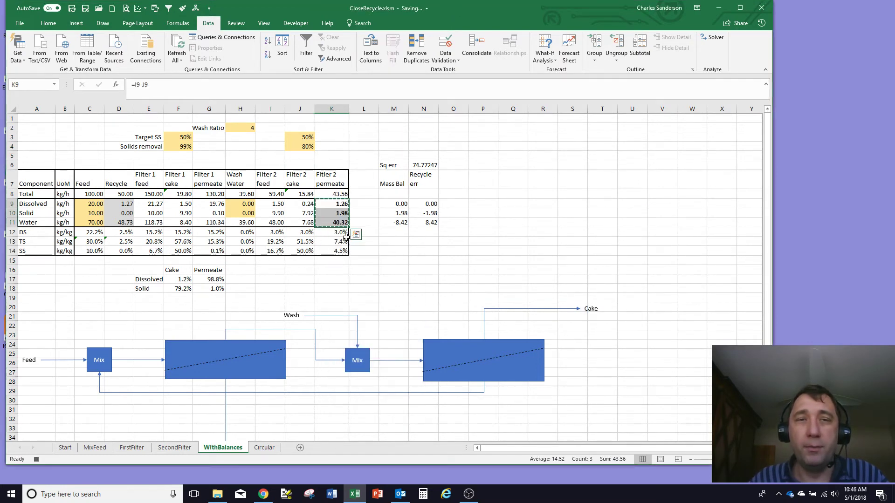
pyautogui.rightClick(116, 203)
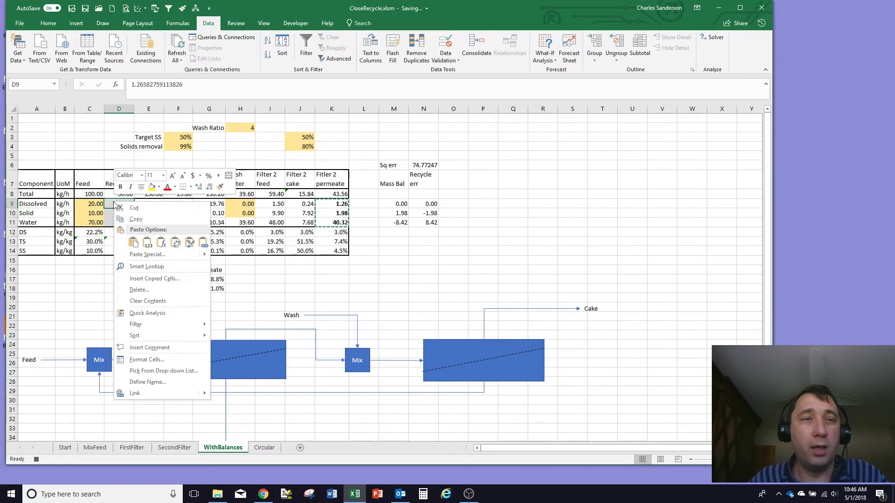
pyautogui.click(147, 243)
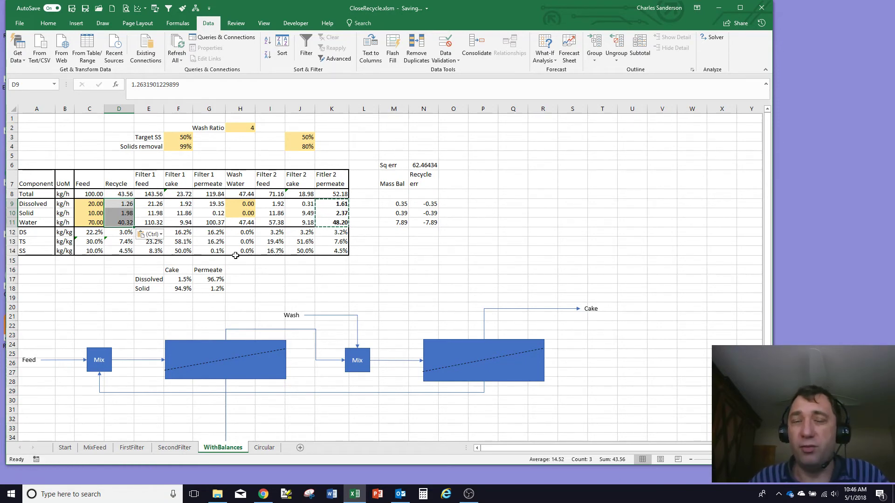
# Turn on the Developer tab in File > Options > Customize Ribbon
pyautogui.click(295, 24)
pyautogui.click(20, 23)
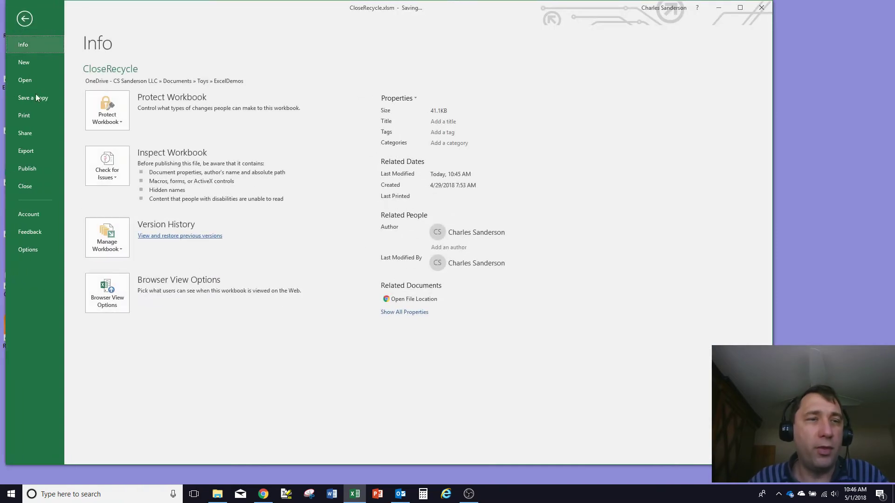
pyautogui.click(30, 254)
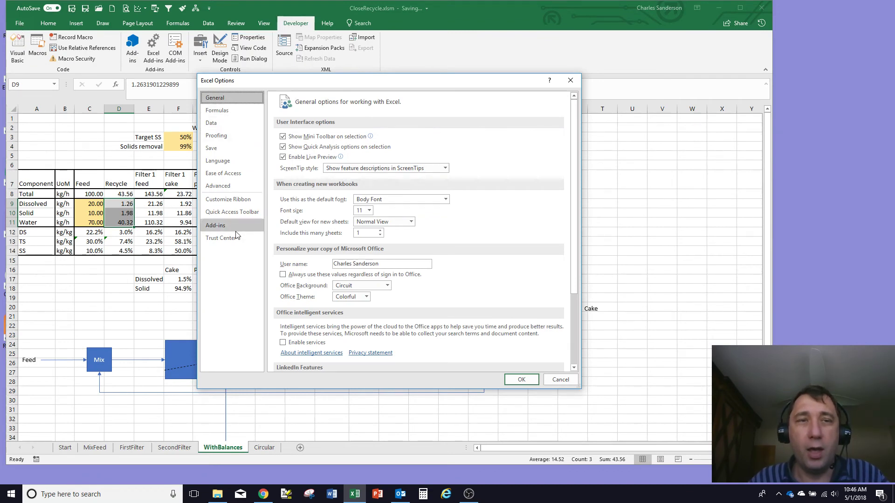
pyautogui.click(242, 200)
pyautogui.click(449, 233)
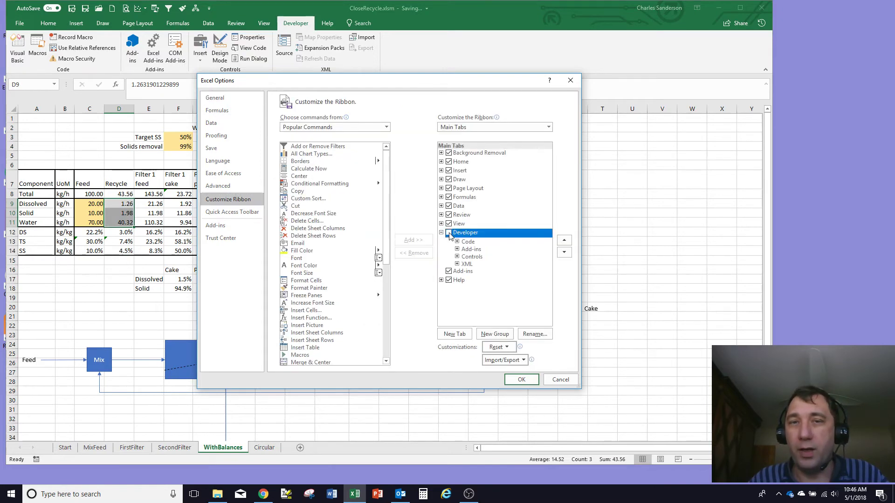
pyautogui.click(520, 380)
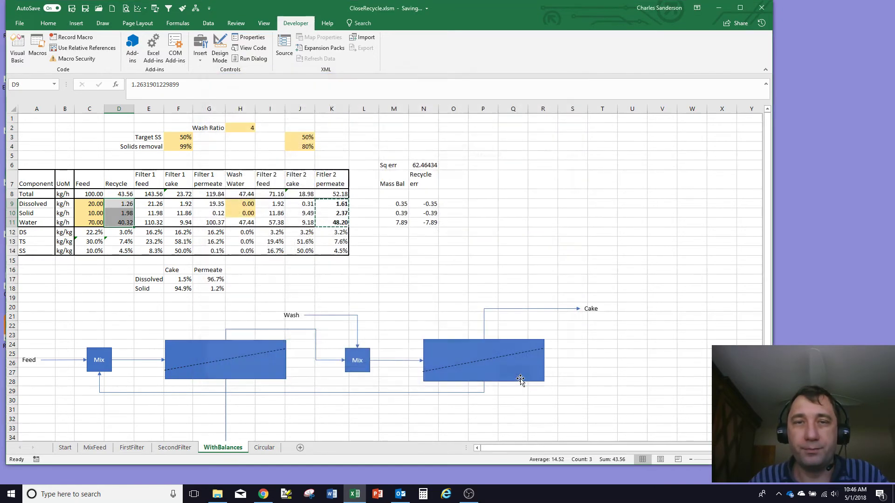
# Draw a form button over J16:K18 and assign Macro1 to it
pyautogui.click(201, 52)
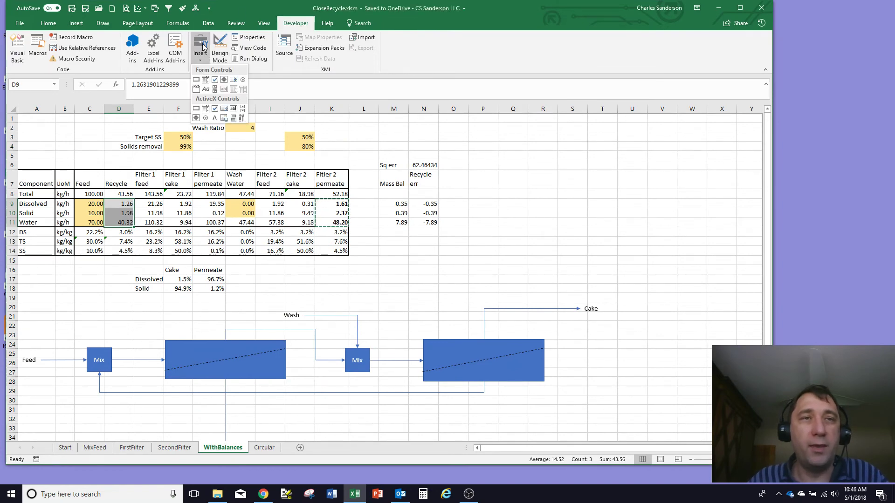
pyautogui.click(198, 83)
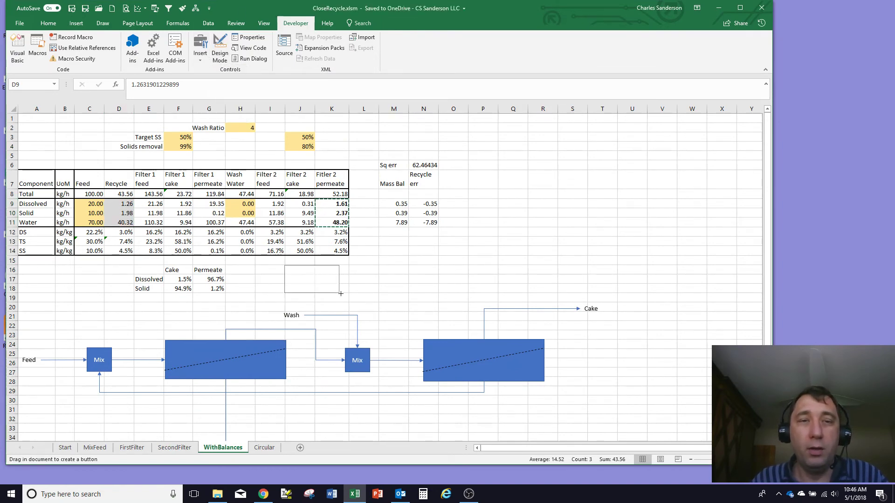
pyautogui.moveTo(284, 264); pyautogui.dragTo(358, 295)
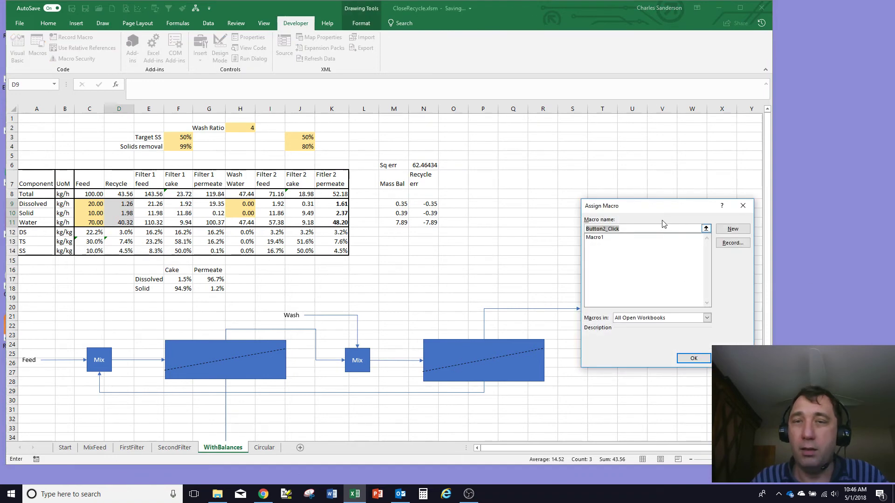
pyautogui.click(595, 238)
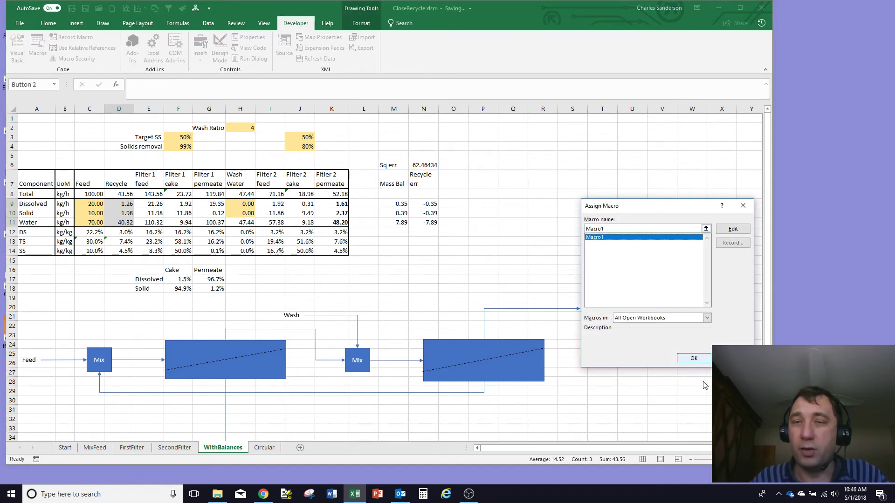
pyautogui.click(694, 358)
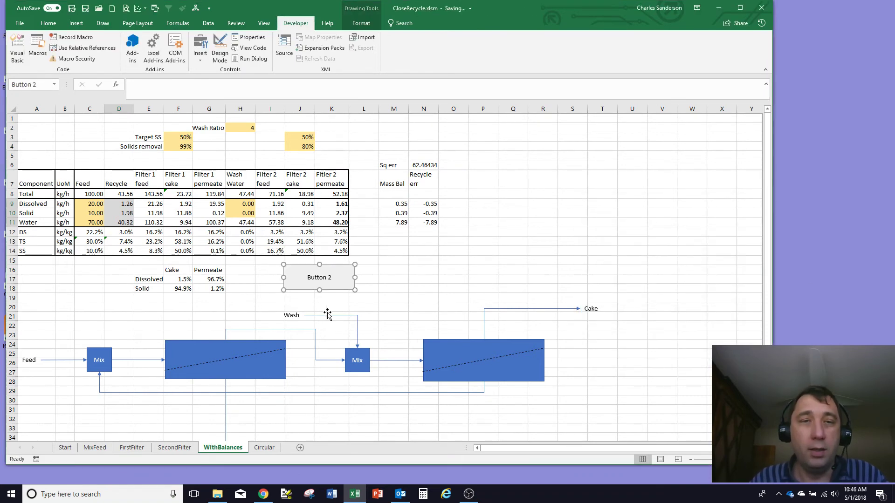
# Change the button caption from 'Button 2' to 'Iterate'
pyautogui.click(334, 278)
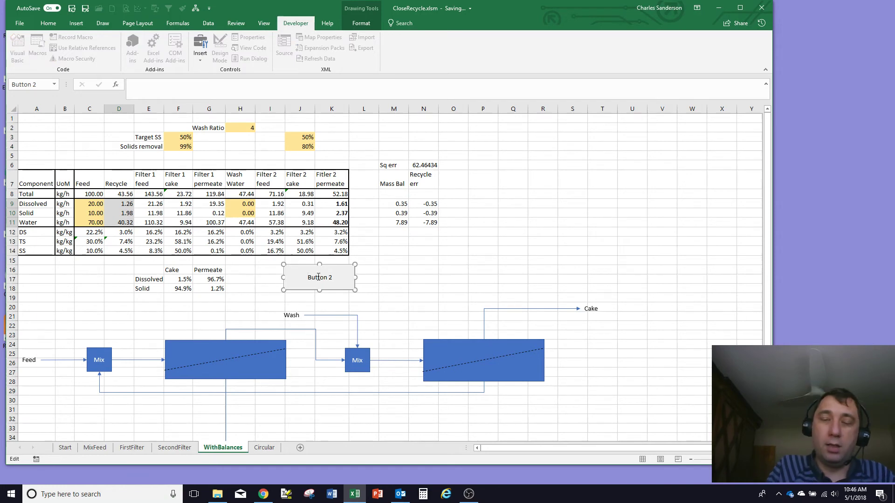
pyautogui.moveTo(332, 278); pyautogui.dragTo(308, 278)
pyautogui.press('Delete')
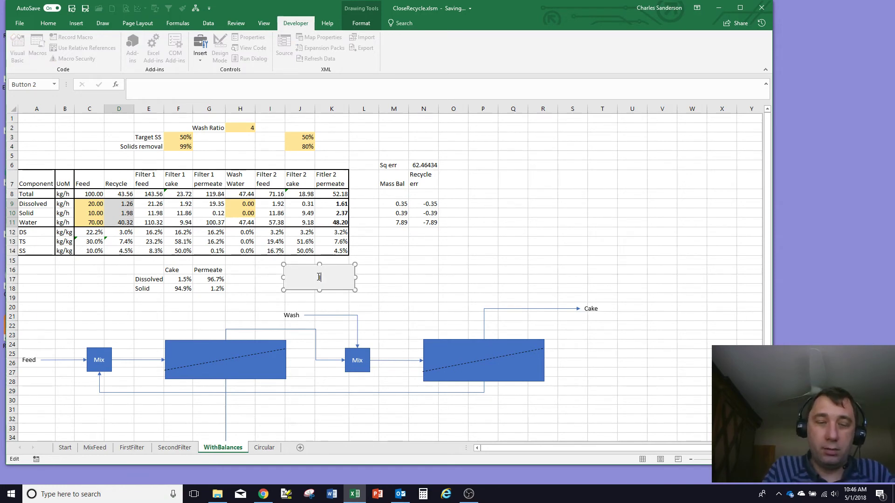
pyautogui.write('Iterate')
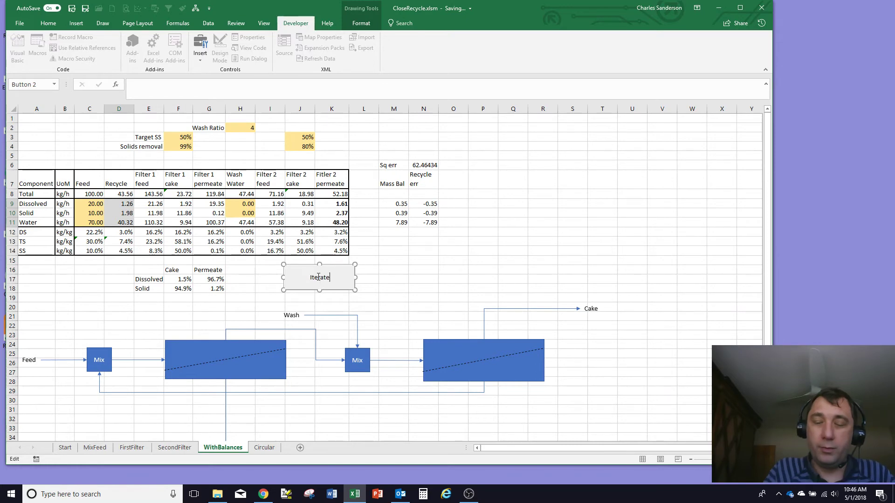
pyautogui.click(365, 272)
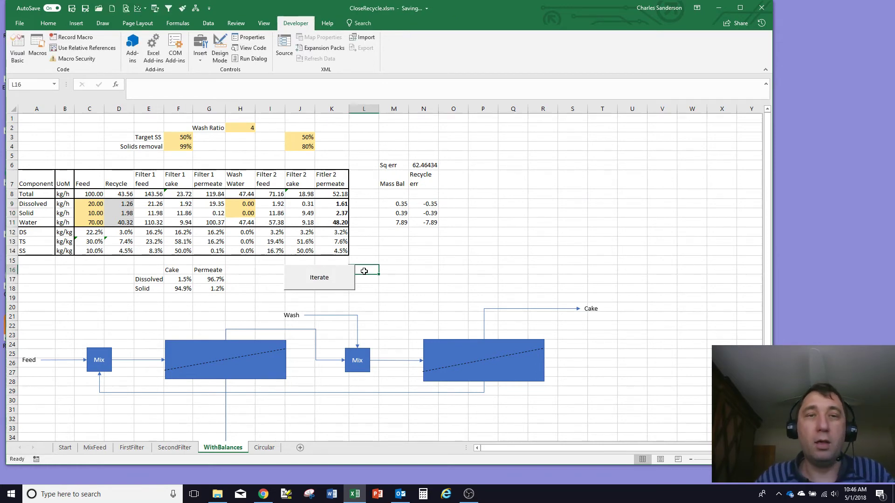
# Run Iterate five times, until recycle flows reach 1.58 dissolved and 50.27 water
pyautogui.click(328, 281)
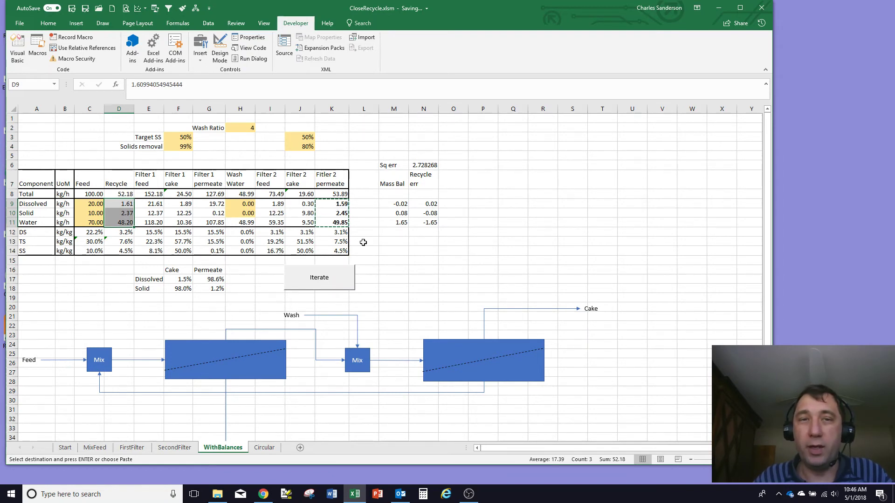
pyautogui.click(330, 278)
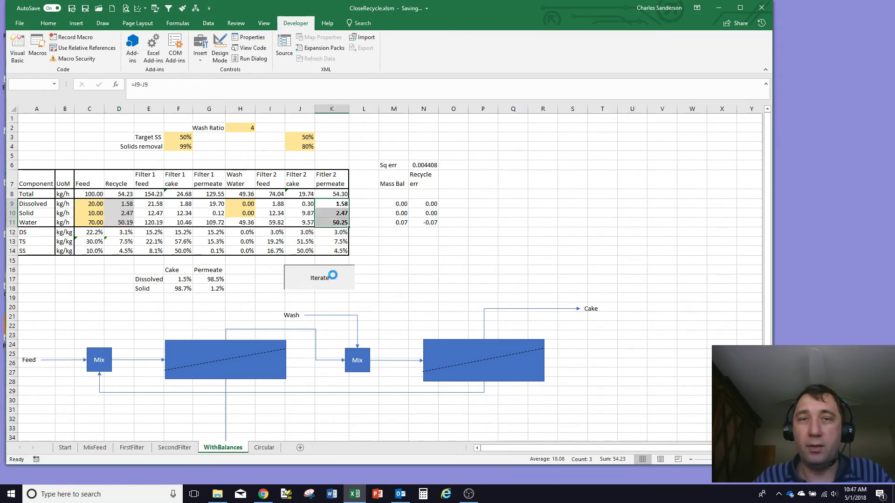
pyautogui.click(334, 279)
pyautogui.click(334, 279)
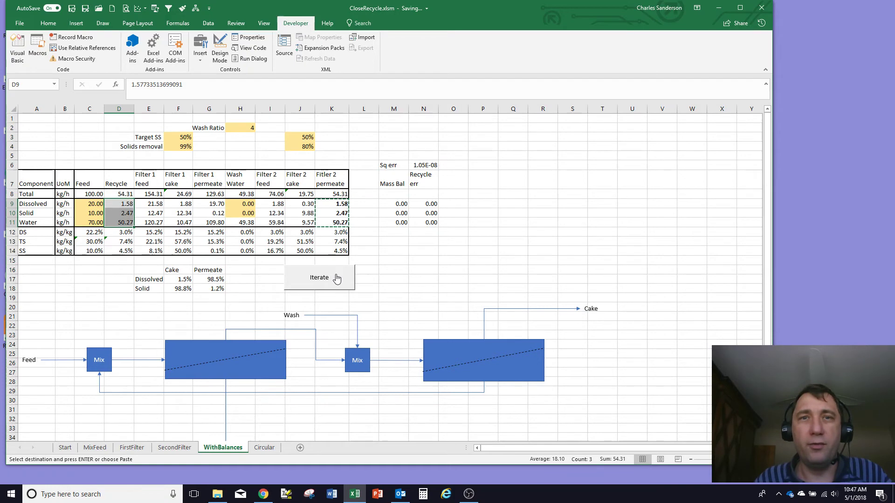
pyautogui.click(336, 278)
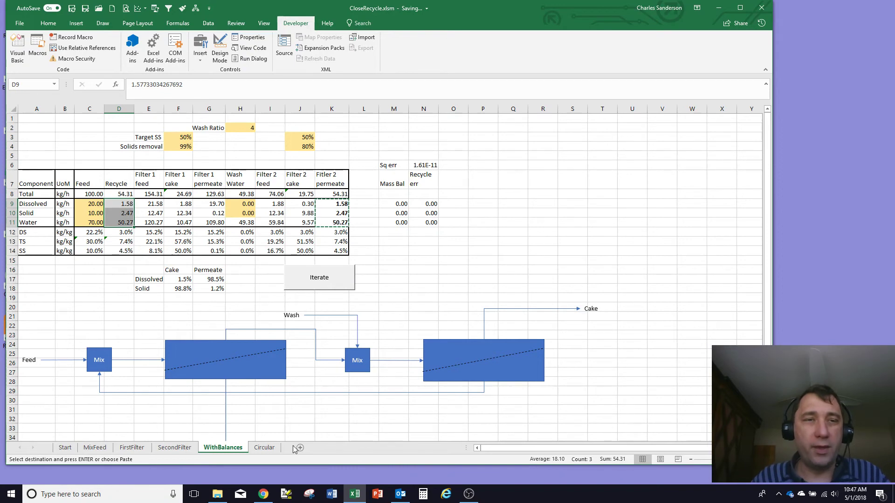
# On the Circular sheet, set D9:D11 to =K9, =K10 and =K11, accepting the circular reference warning
pyautogui.click(264, 447)
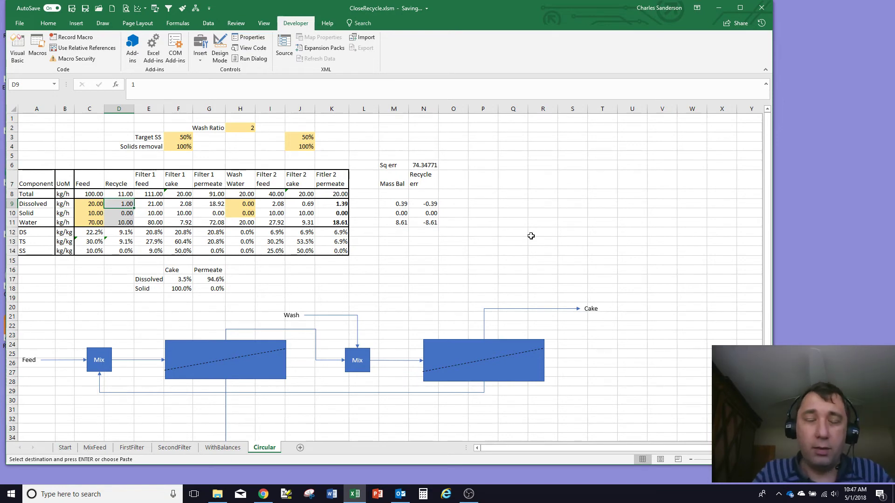
pyautogui.write('=')
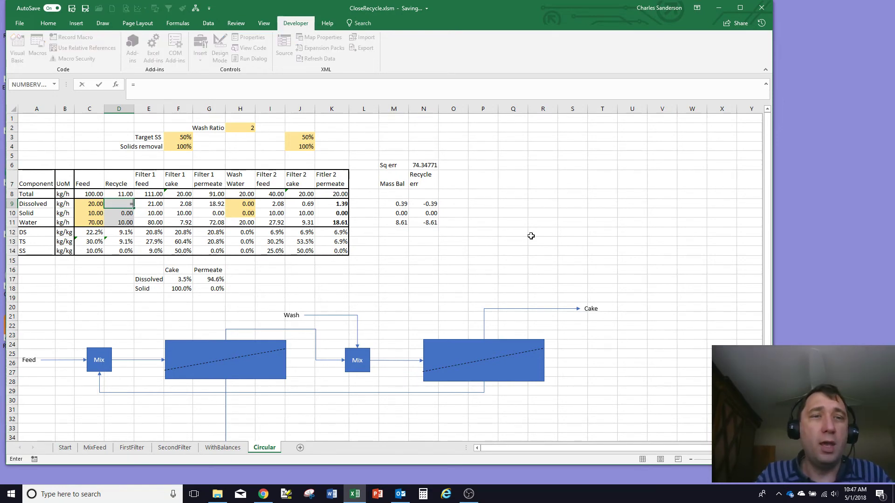
pyautogui.click(337, 203)
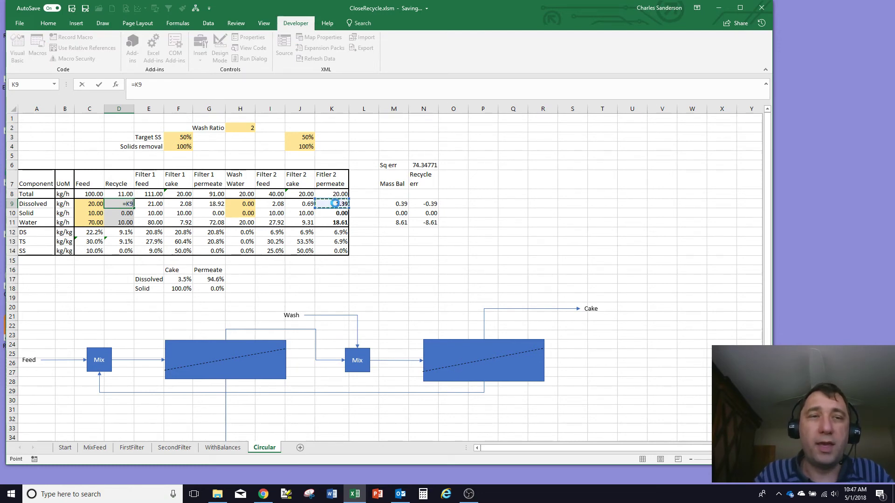
pyautogui.press('Return')
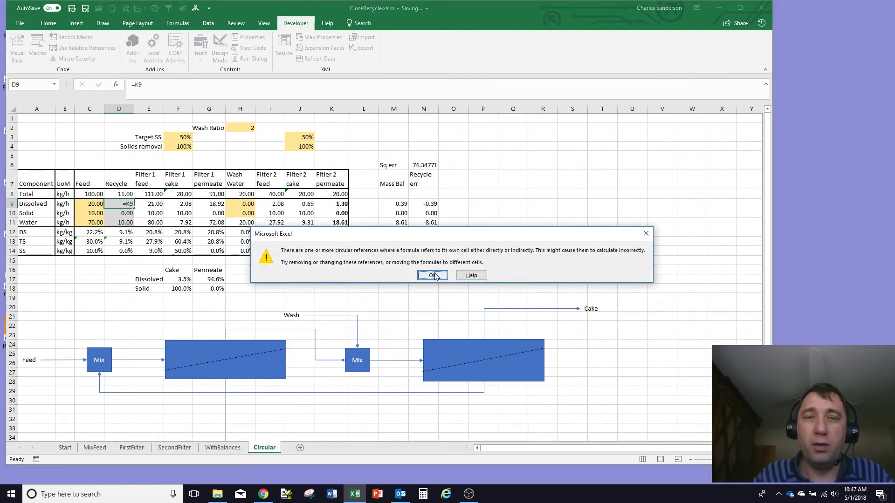
pyautogui.click(432, 275)
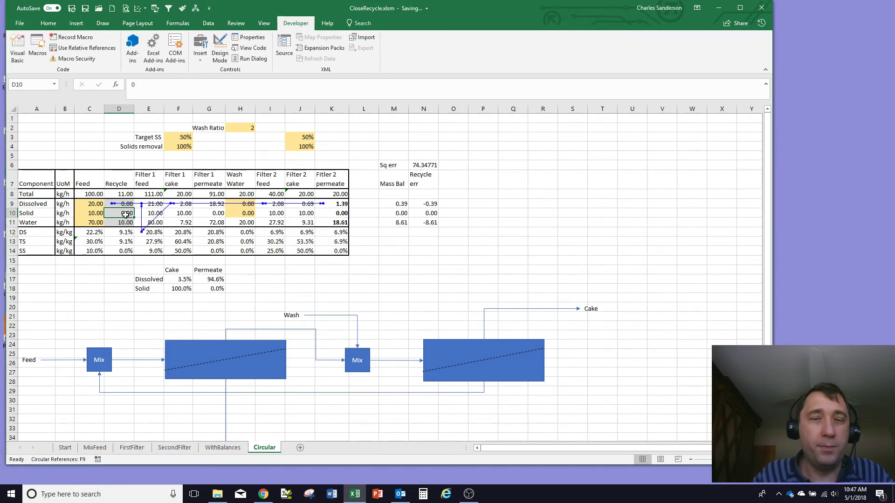
pyautogui.write('=')
pyautogui.click(338, 212)
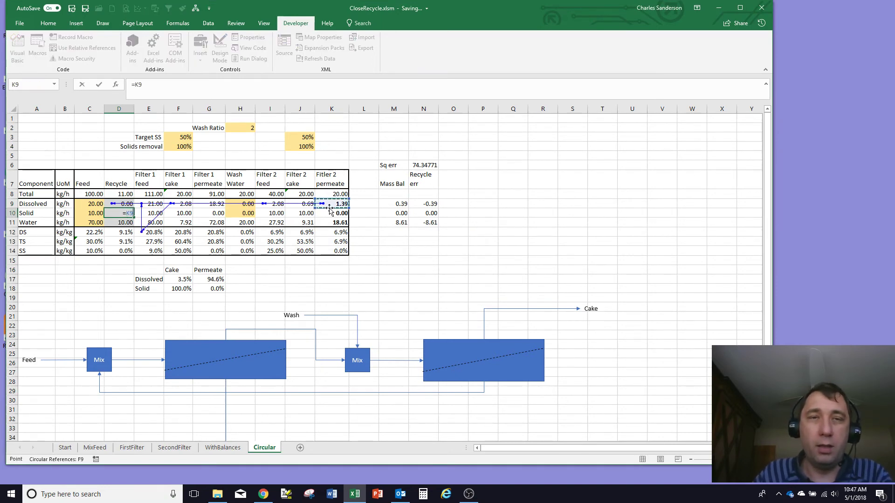
pyautogui.press('Return')
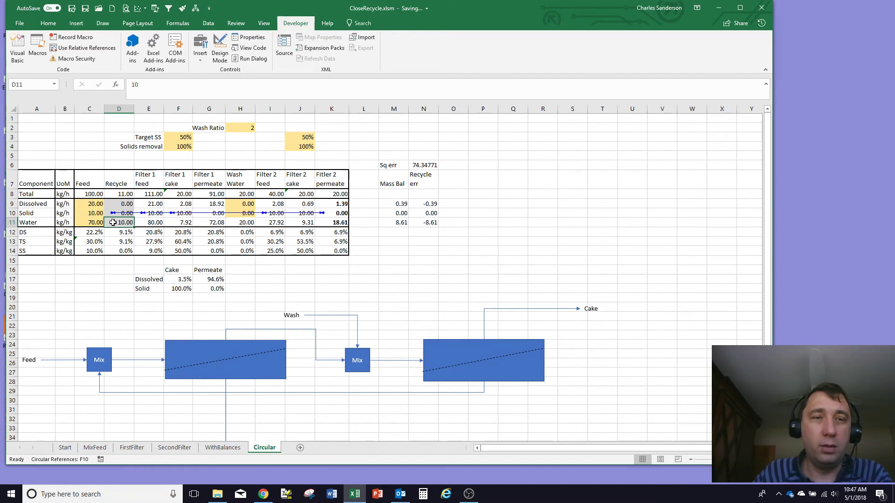
pyautogui.write('=')
pyautogui.click(339, 222)
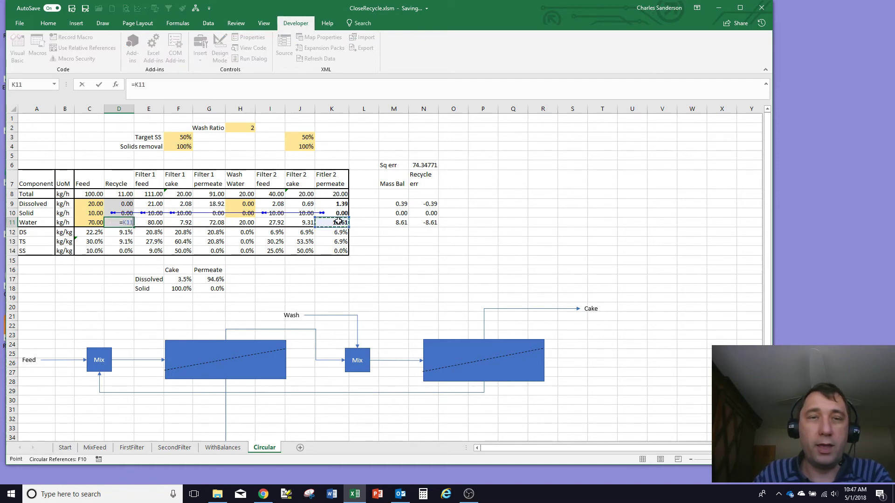
pyautogui.press('Return')
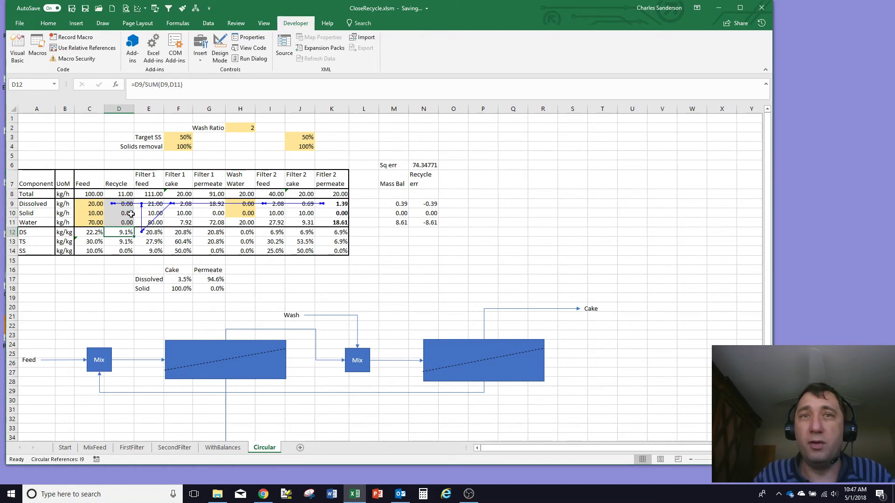
# Enable iterative calculation in the Formulas section of Excel Options
pyautogui.click(19, 23)
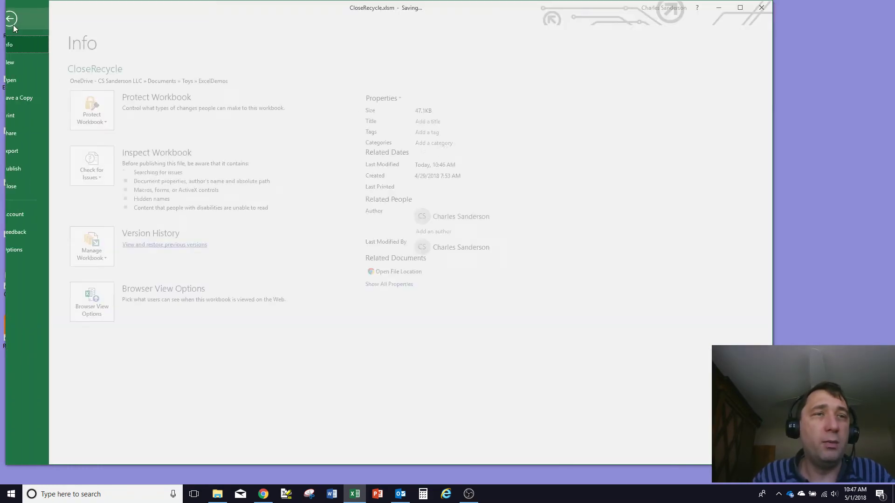
pyautogui.click(27, 250)
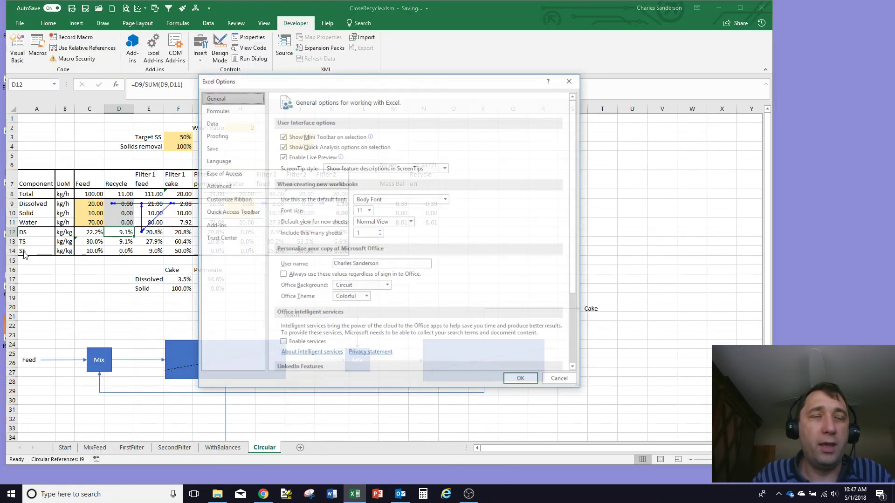
pyautogui.click(217, 110)
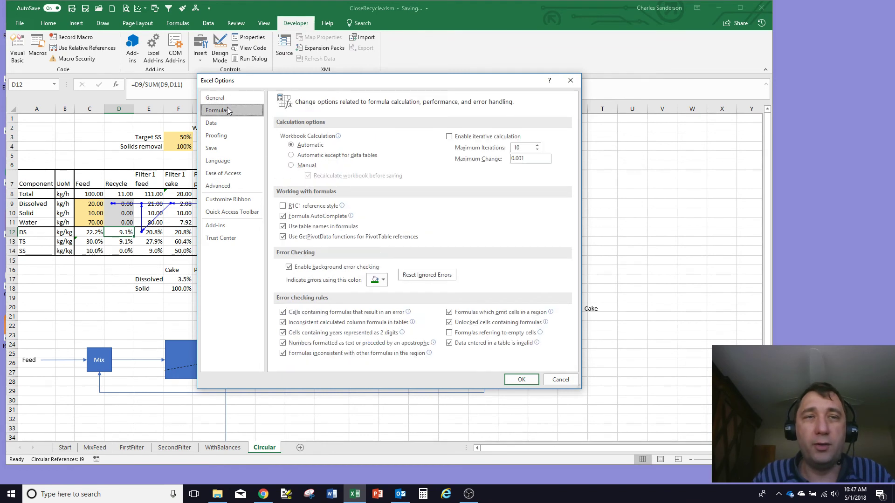
pyautogui.click(459, 140)
pyautogui.click(522, 147)
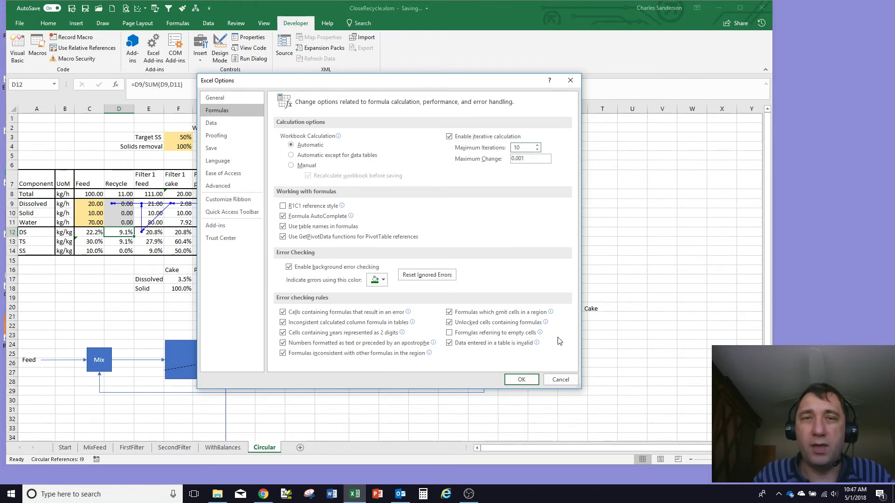
pyautogui.click(522, 379)
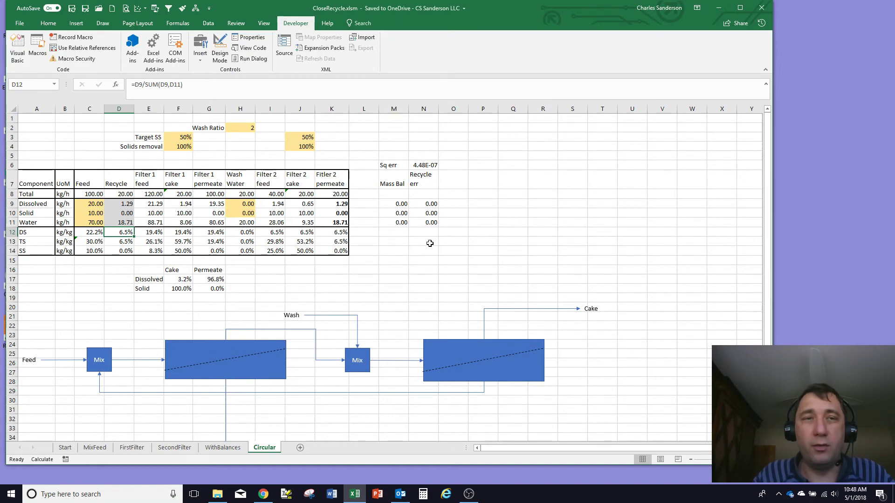
# Re-enter D9's =K9 formula so the recycle loop recalculates
pyautogui.click(119, 205)
pyautogui.write('=')
pyautogui.click(332, 205)
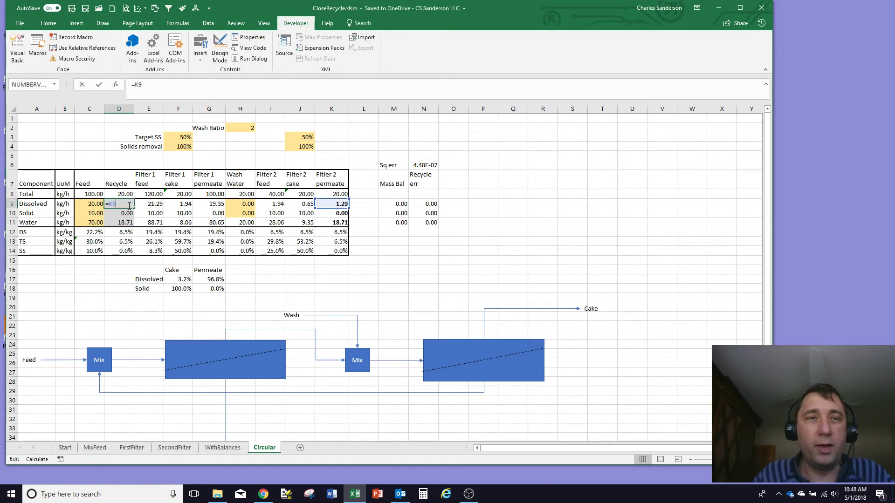
pyautogui.press('Return')
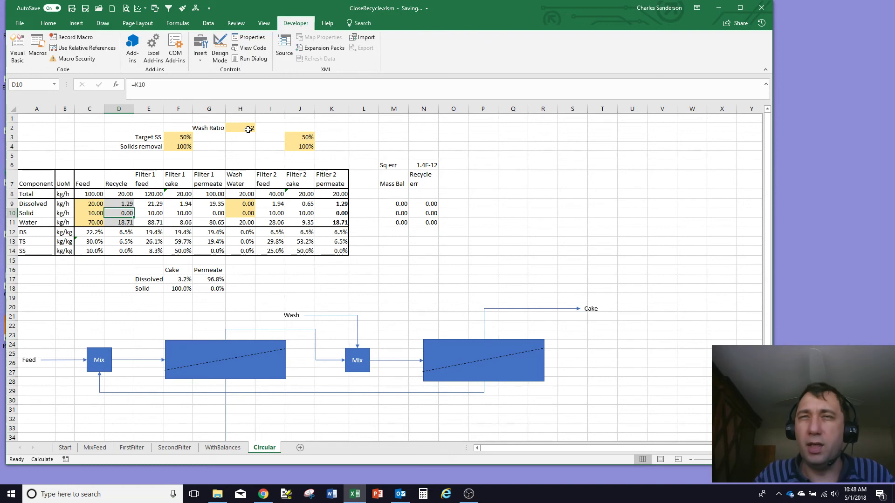
# Enter the wash-ratio index list in column Q, starting at Q3
pyautogui.click(508, 137)
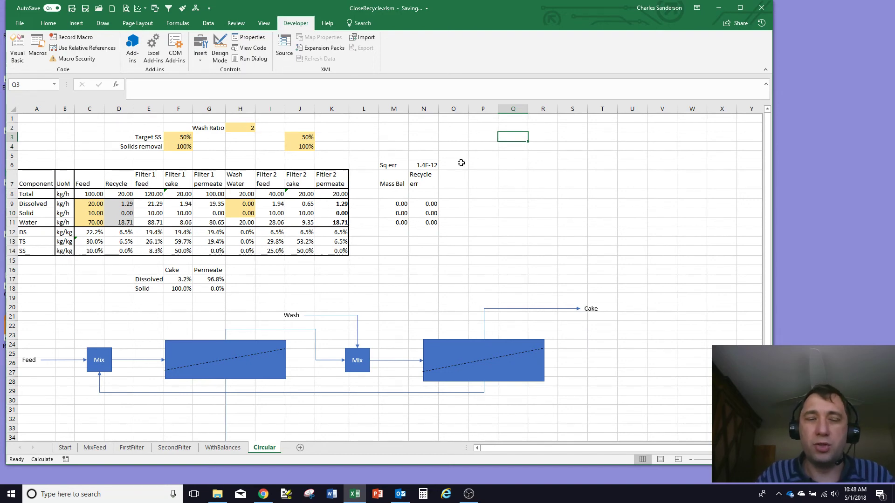
pyautogui.write('1')
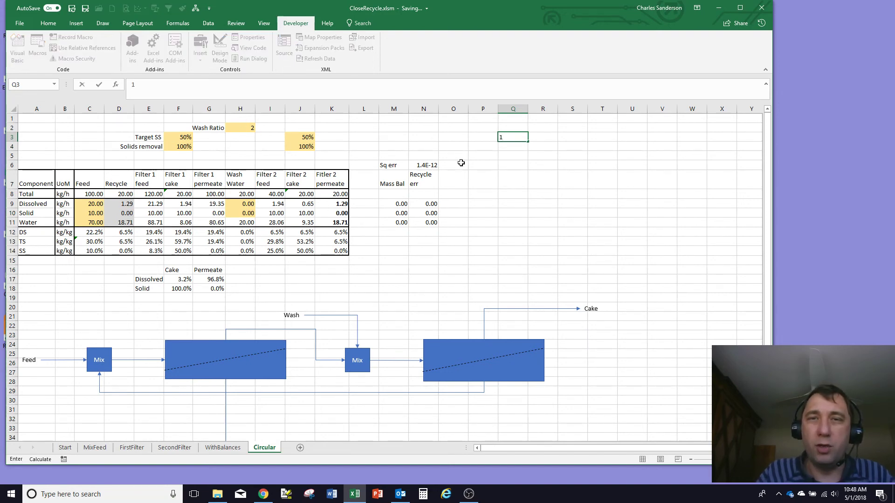
pyautogui.press('Return')
pyautogui.write('2')
pyautogui.press('Return')
pyautogui.write('3 4 5')
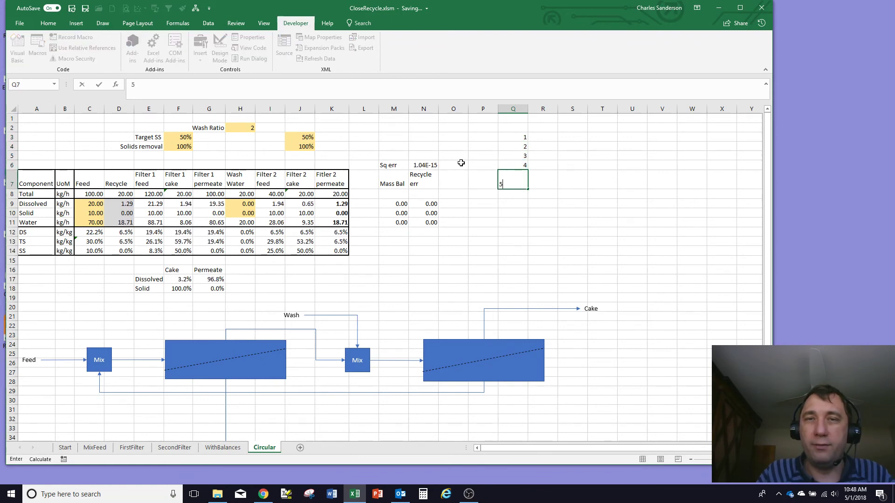
pyautogui.press('Return')
pyautogui.write('6')
pyautogui.press('Return')
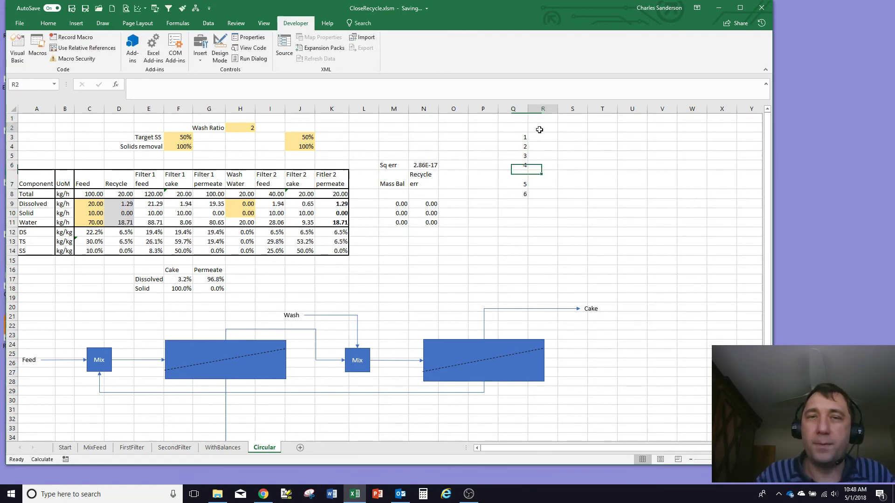
# Link R2 to the permeate dissolved recovery with =G17 (96.8%)
pyautogui.click(540, 129)
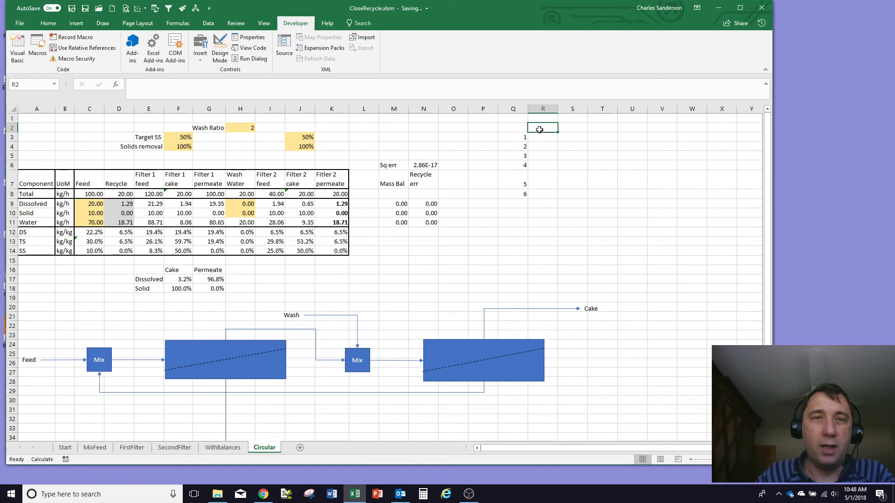
pyautogui.write('=')
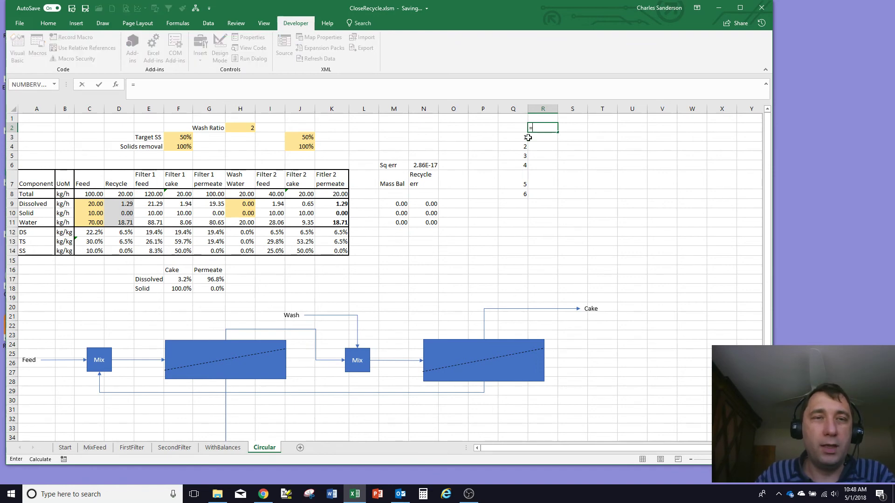
pyautogui.click(212, 280)
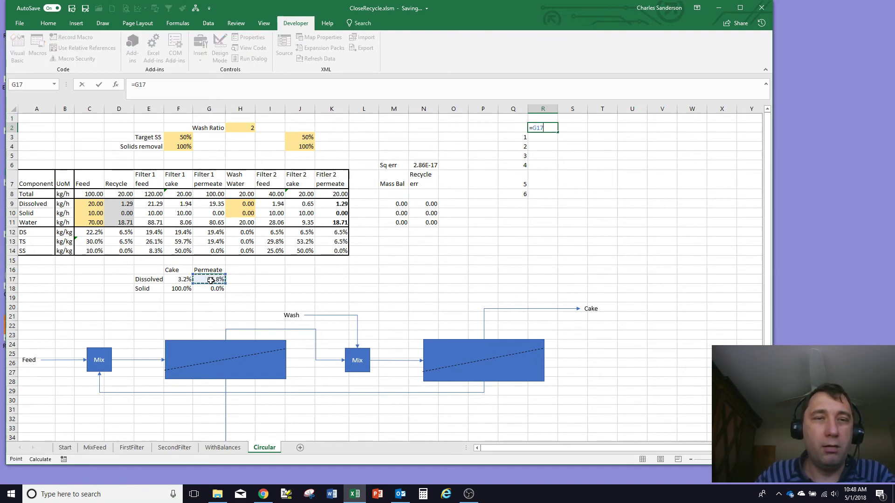
pyautogui.press('Return')
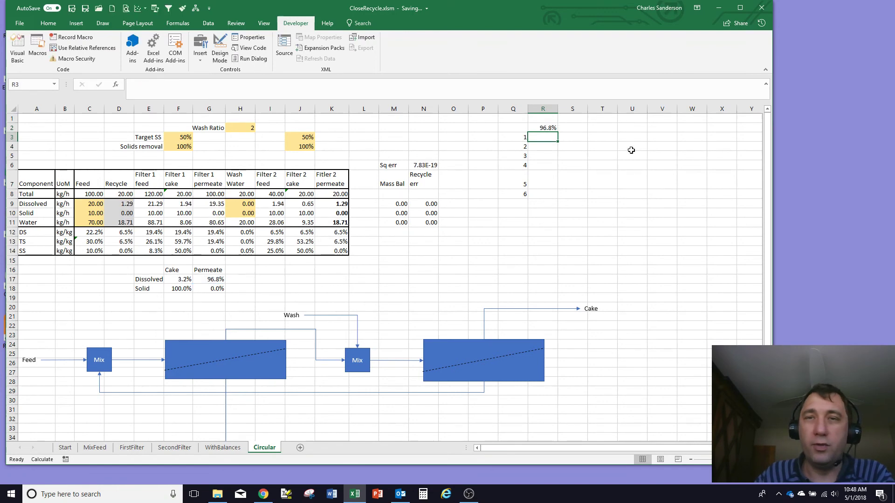
# Set S2 to =G12, the Filter 1 permeate DS concentration, replacing =G9
pyautogui.click(577, 128)
pyautogui.write('=')
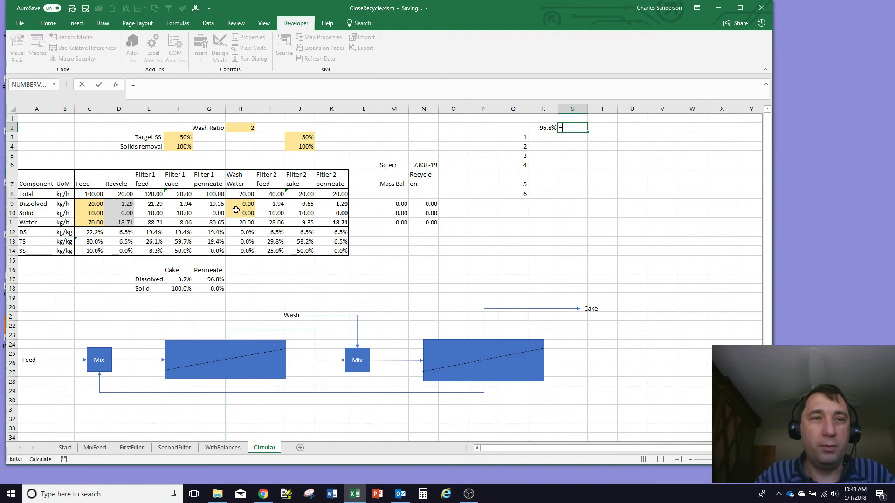
pyautogui.click(211, 204)
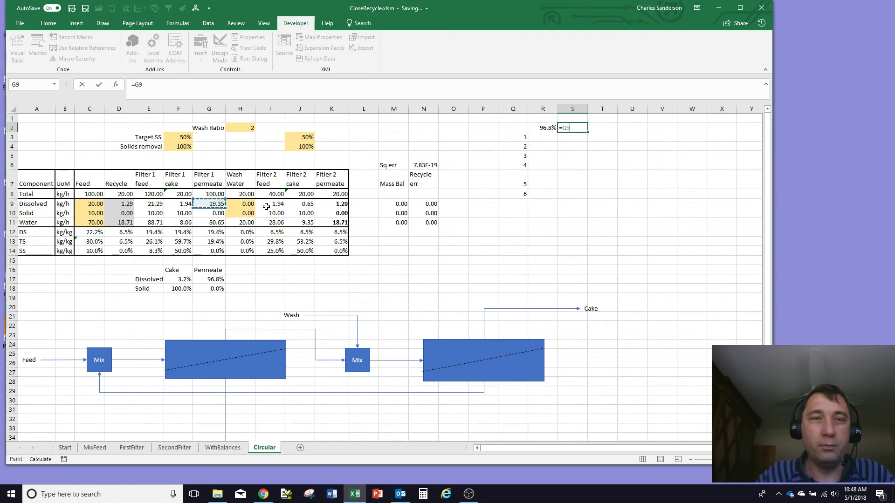
pyautogui.press('Return')
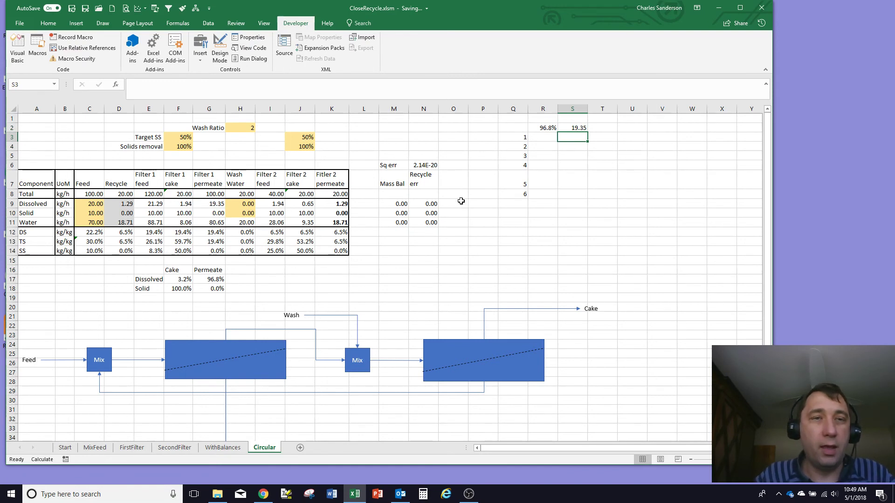
pyautogui.click(568, 126)
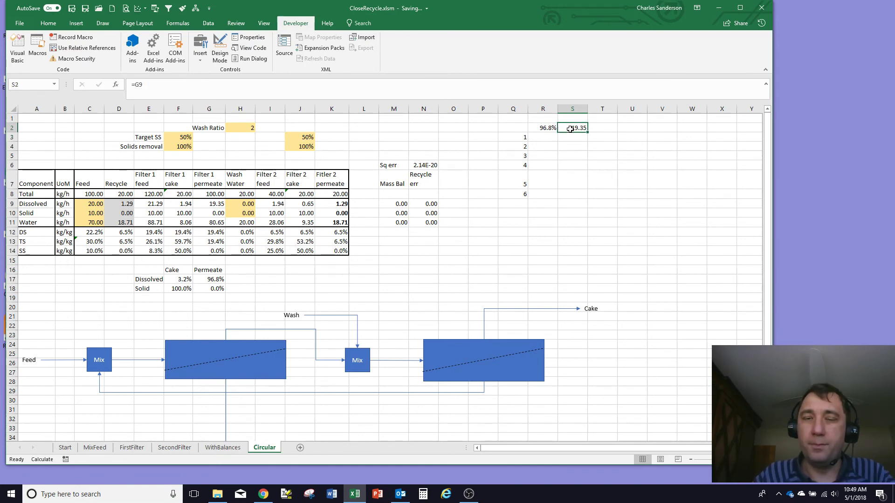
pyautogui.write('=')
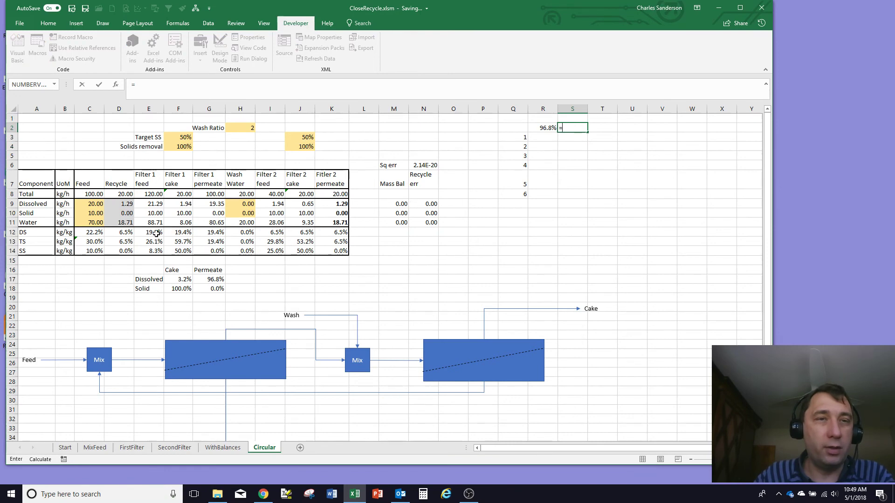
pyautogui.click(208, 232)
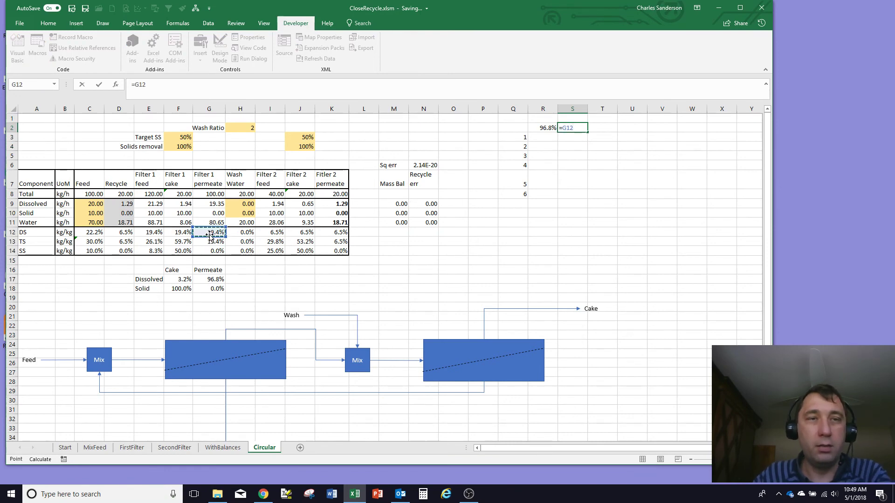
pyautogui.press('Return')
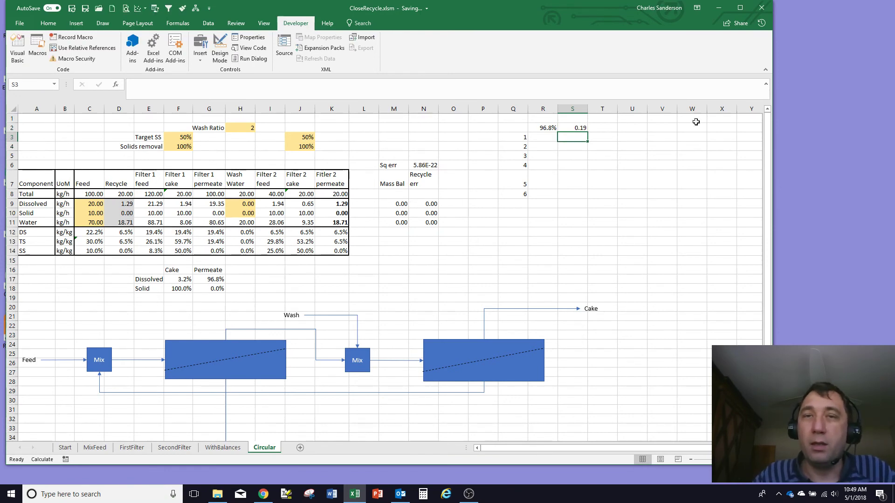
# Apply Percent Style to S2 so it shows 19.4%
pyautogui.click(573, 128)
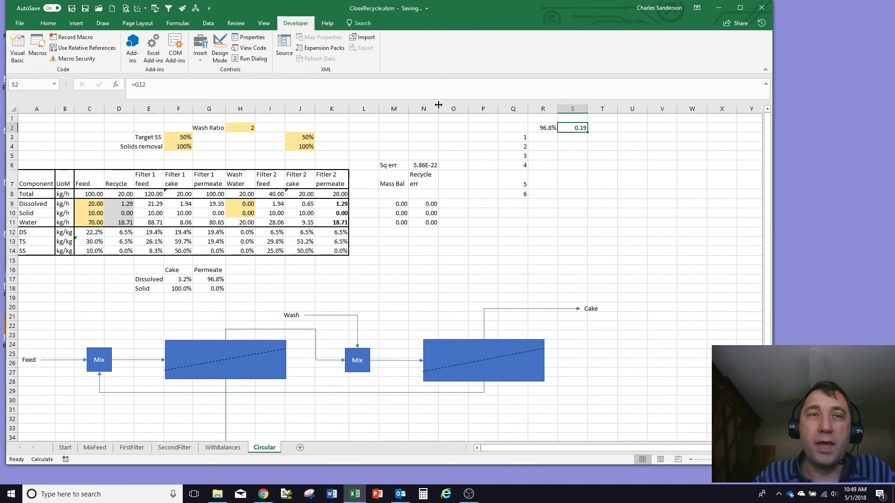
pyautogui.click(48, 24)
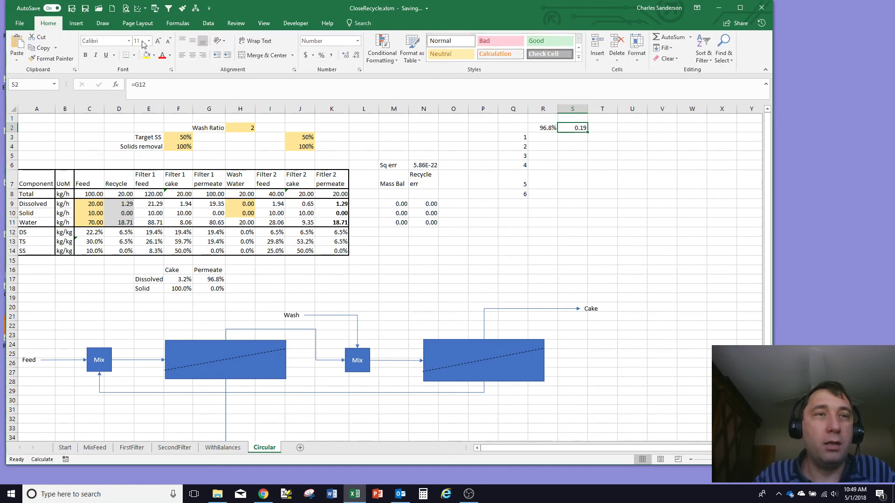
pyautogui.click(321, 55)
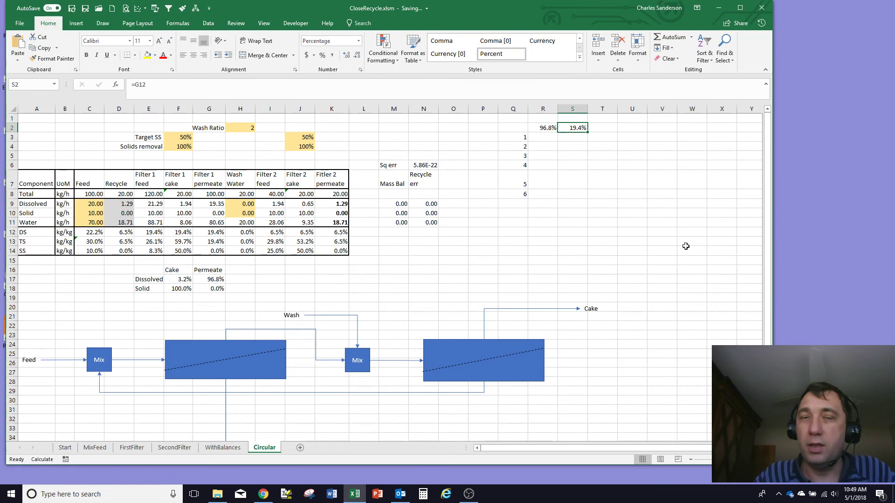
# Create a one-variable data table on Q2:S8 with column input cell $H$2
pyautogui.moveTo(512, 127); pyautogui.dragTo(578, 194)
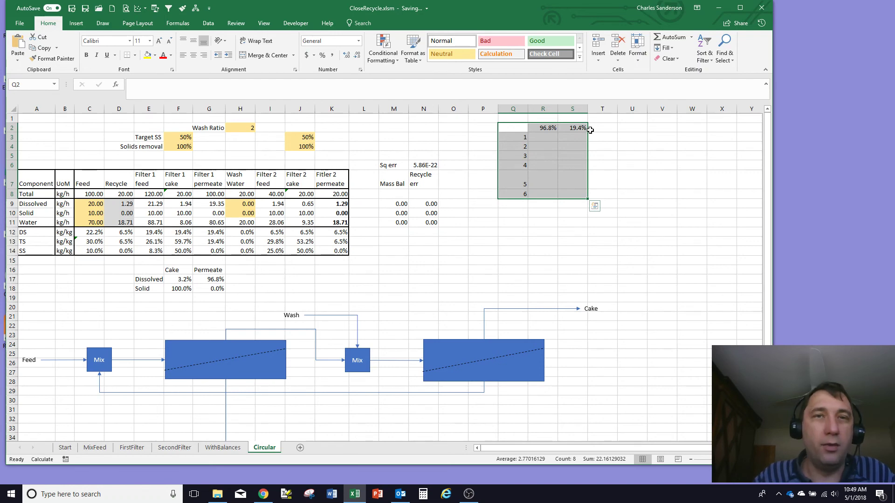
pyautogui.click(208, 23)
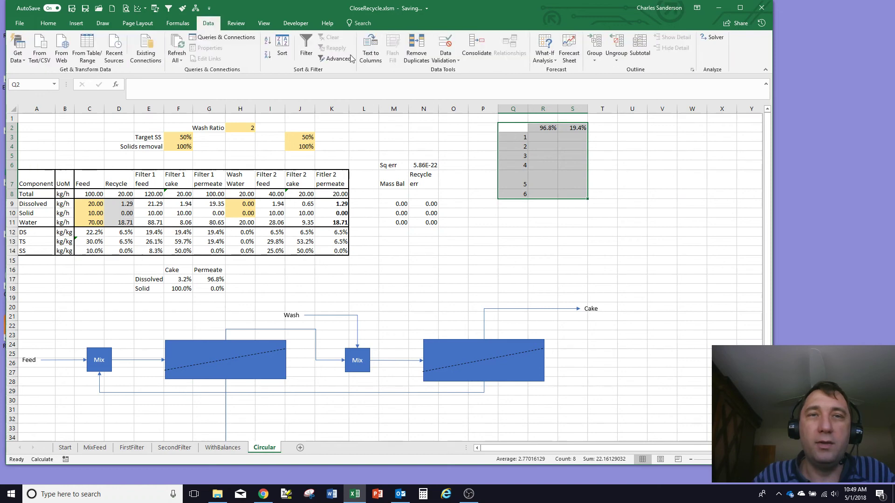
pyautogui.click(545, 53)
pyautogui.click(562, 92)
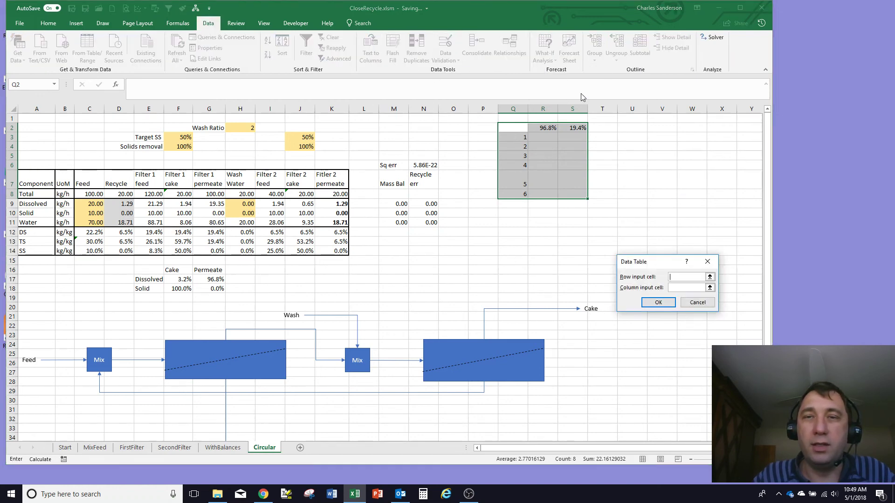
pyautogui.click(676, 288)
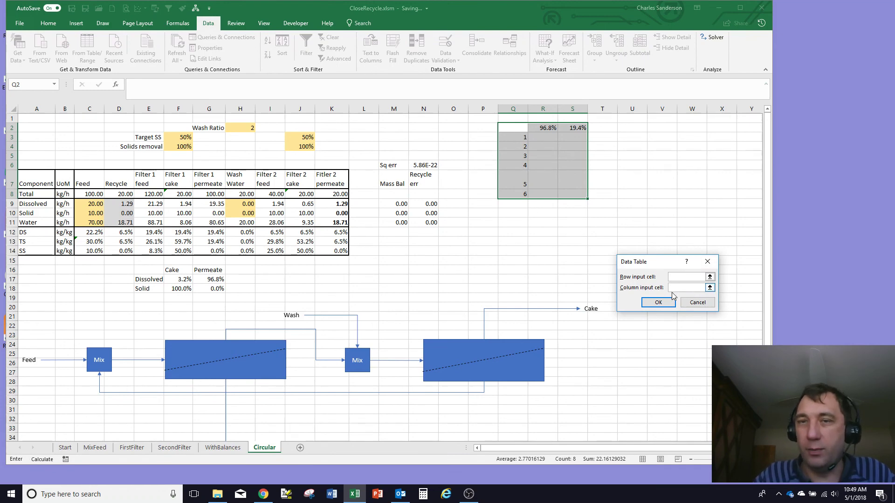
pyautogui.click(241, 129)
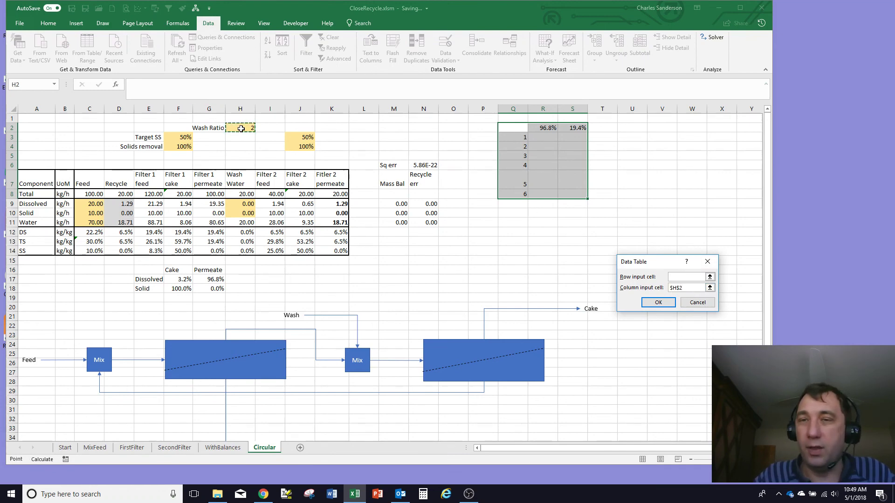
pyautogui.click(653, 303)
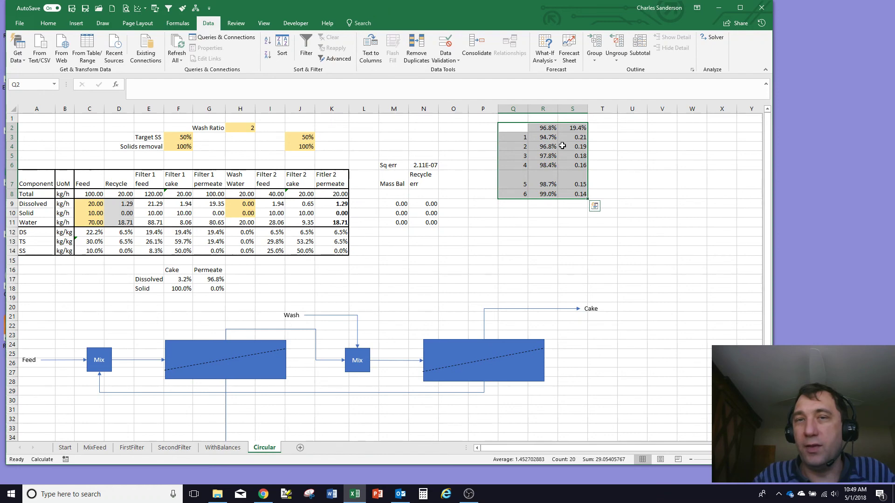
# Copy R2:S2's percentage formatting onto results R3:S8 with Format Painter
pyautogui.moveTo(543, 128); pyautogui.dragTo(573, 128)
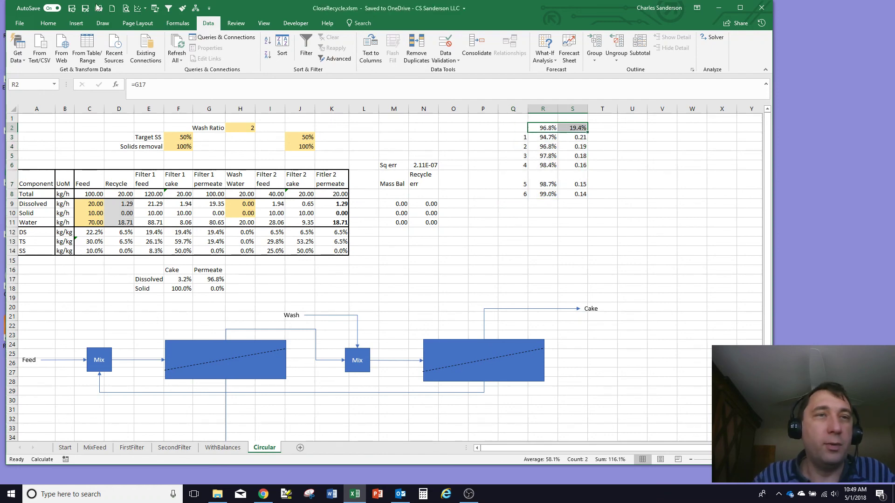
pyautogui.click(183, 9)
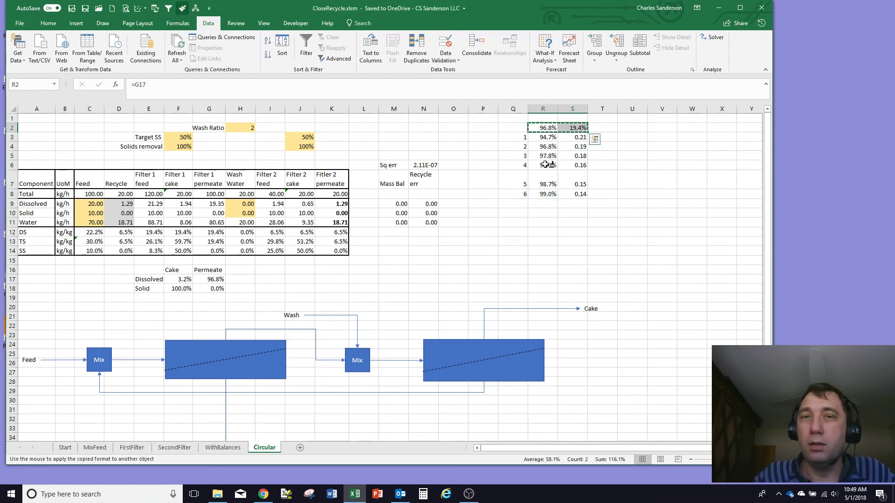
pyautogui.moveTo(542, 137); pyautogui.dragTo(577, 194)
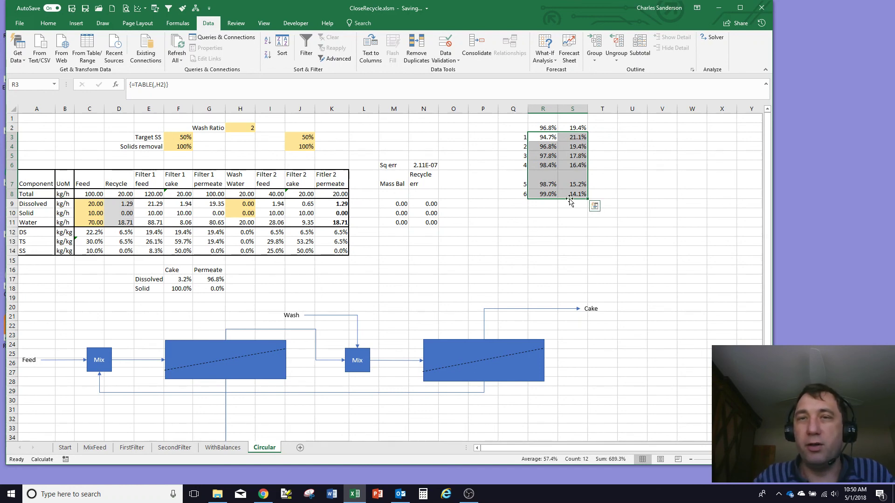
# Insert a scatter chart of wash ratios and results from Q3:S8
pyautogui.moveTo(517, 136); pyautogui.dragTo(573, 193)
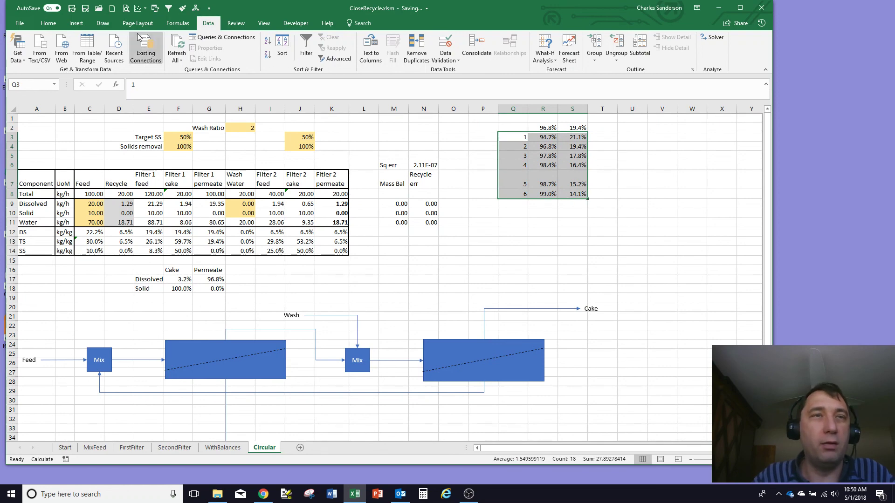
pyautogui.click(140, 8)
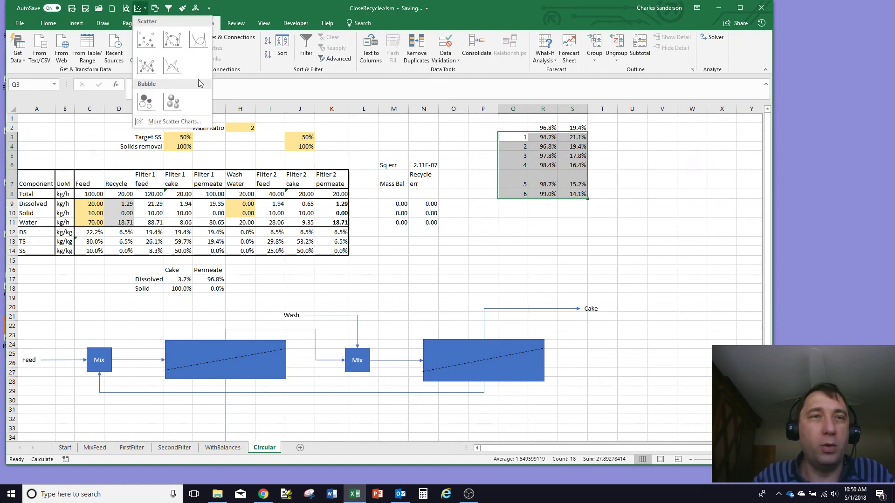
pyautogui.click(146, 42)
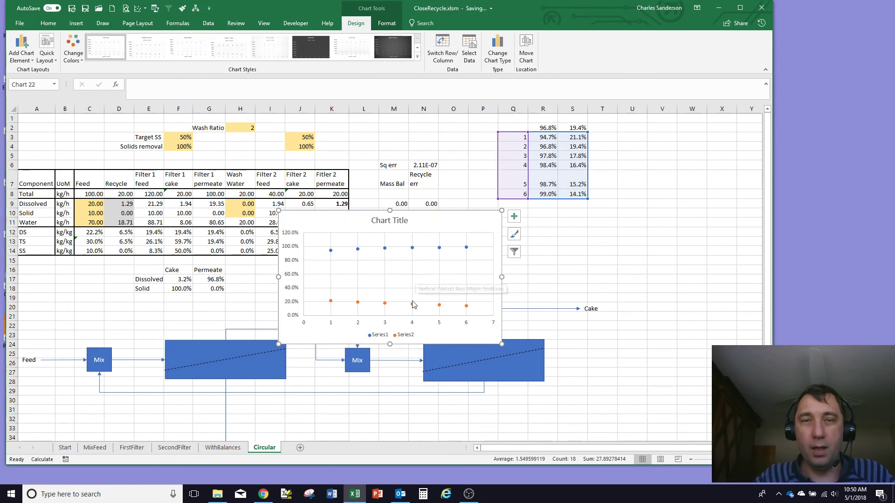
# Move the concentration series (Series2) to the secondary axis
pyautogui.rightClick(385, 306)
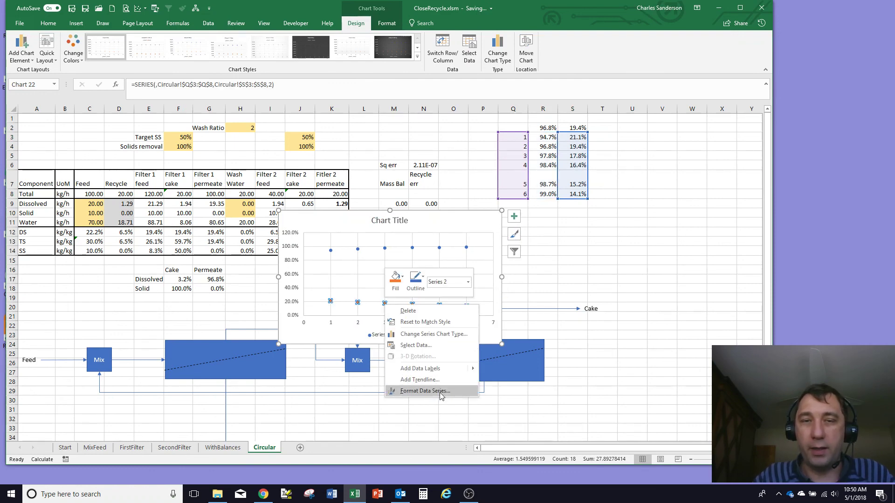
pyautogui.click(406, 392)
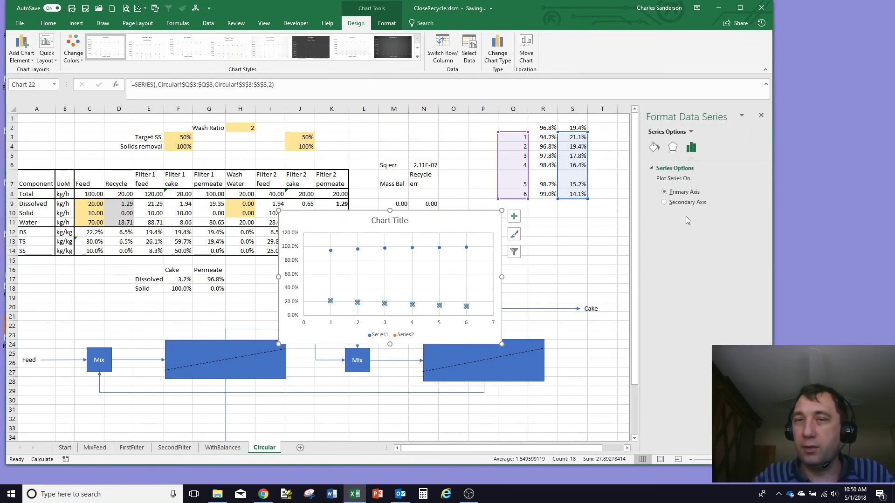
pyautogui.click(664, 202)
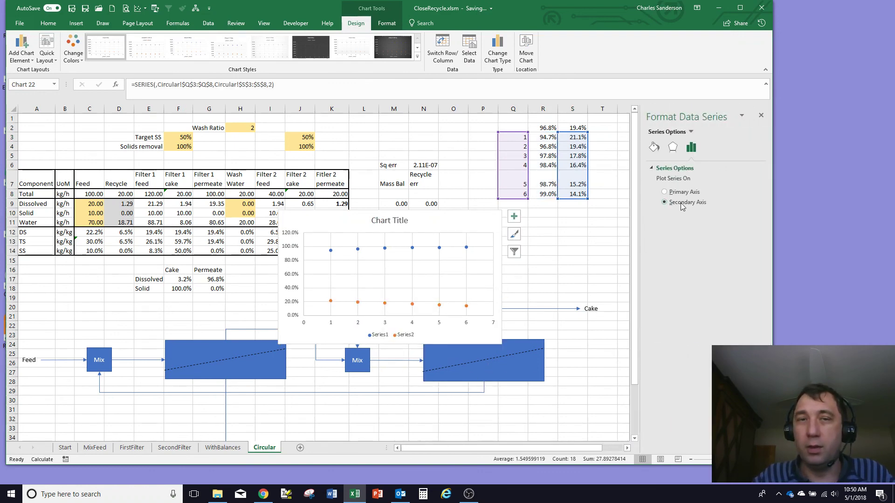
pyautogui.click(571, 368)
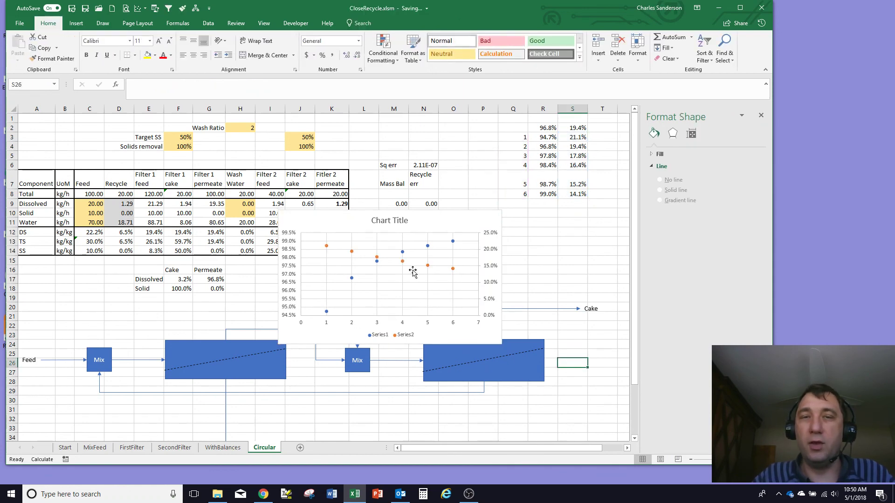